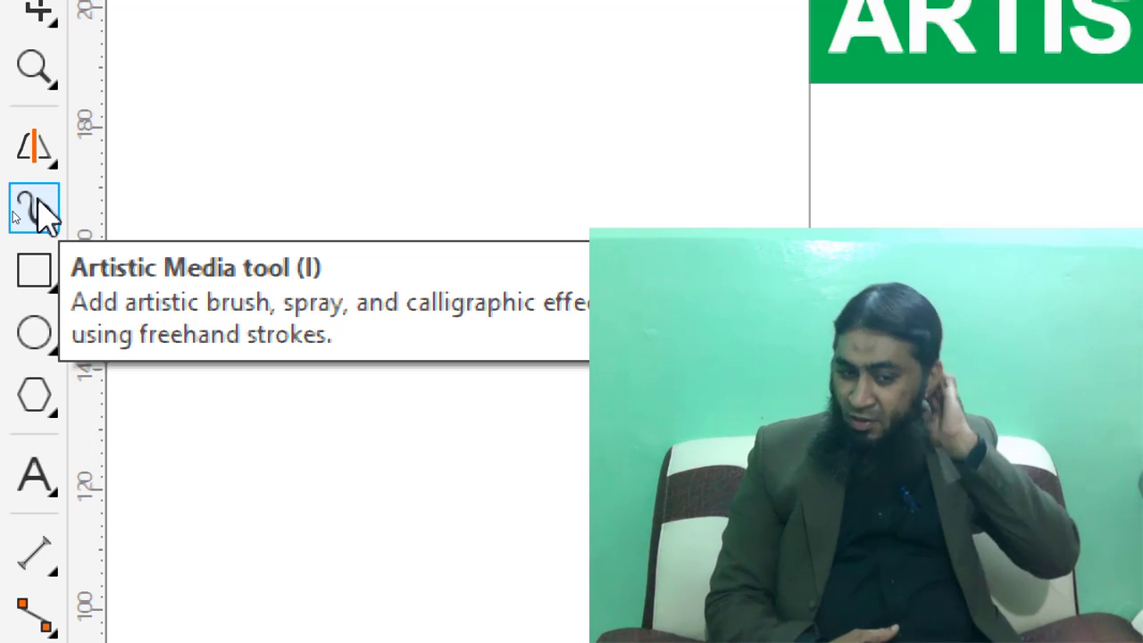
Spray a freehand violin stroke across the page with the Artistic Media tool, then delete it
click(32, 211)
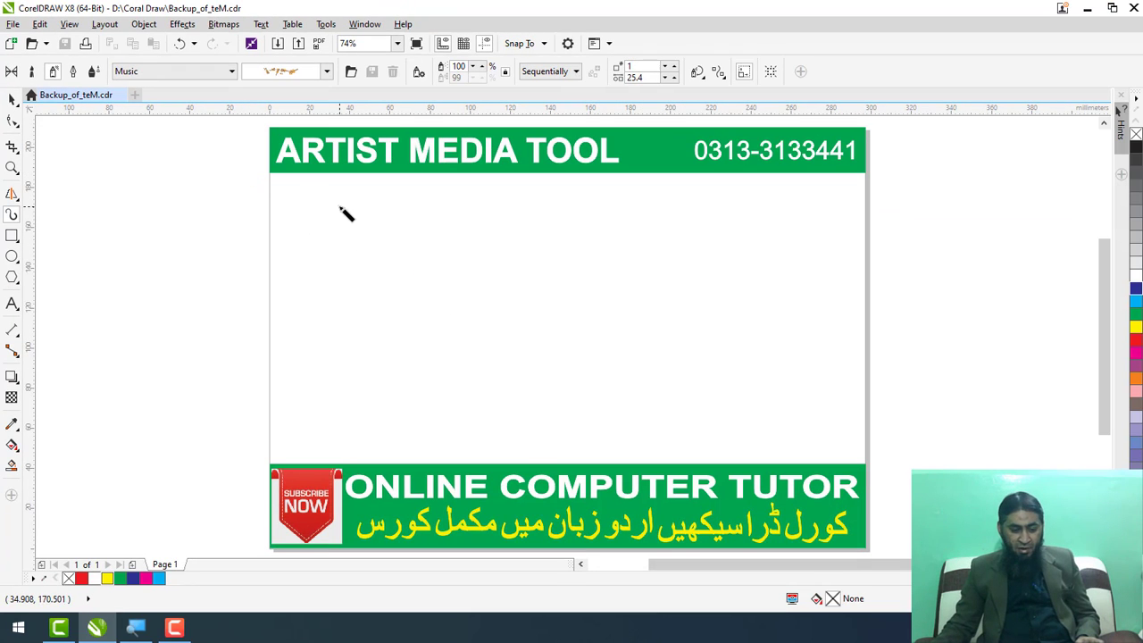
mouse_move(418, 318)
mouse_down()
mouse_move(498, 336)
mouse_move(613, 253)
mouse_up()
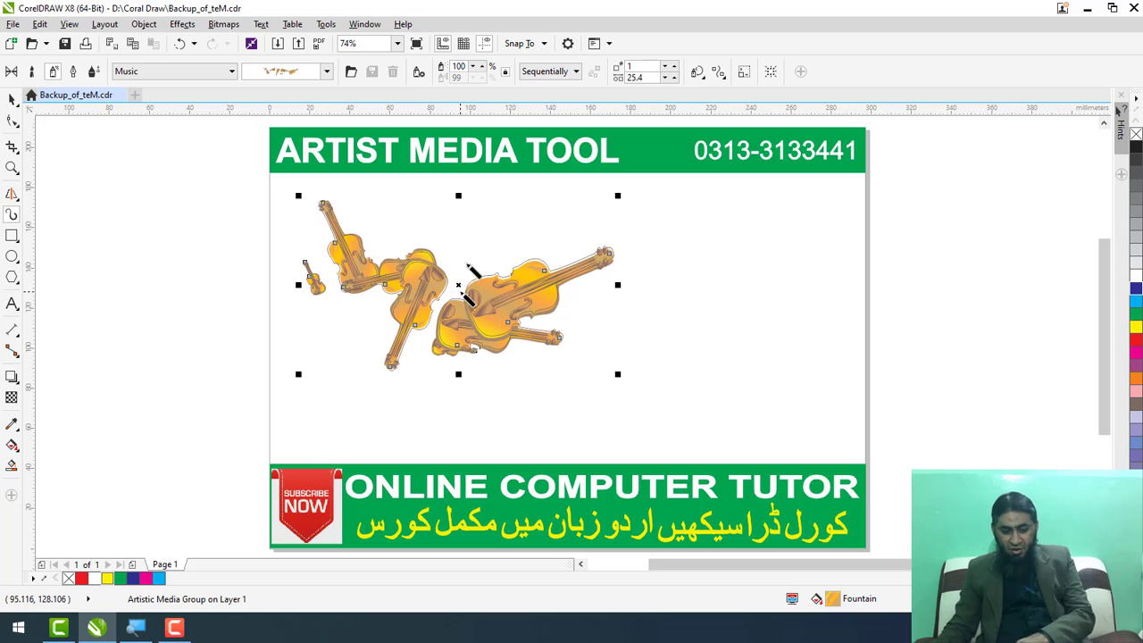
key(Delete)
Set the sprayer category to Brush Strokes and choose the red, orange and peach paint-stroke spray pattern
click(326, 72)
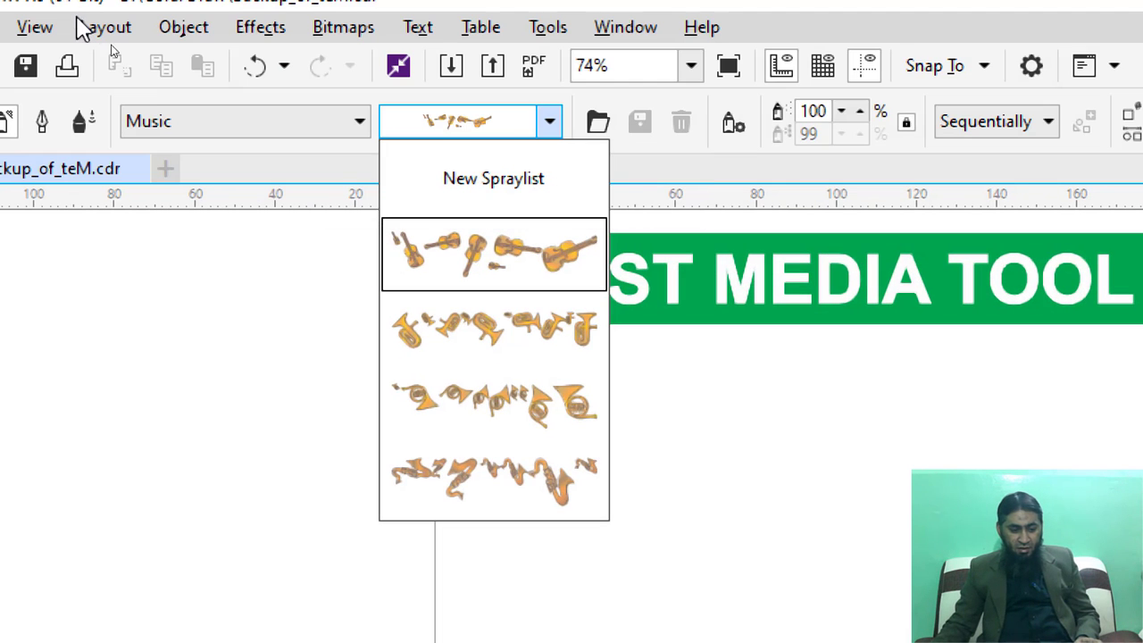
click(90, 88)
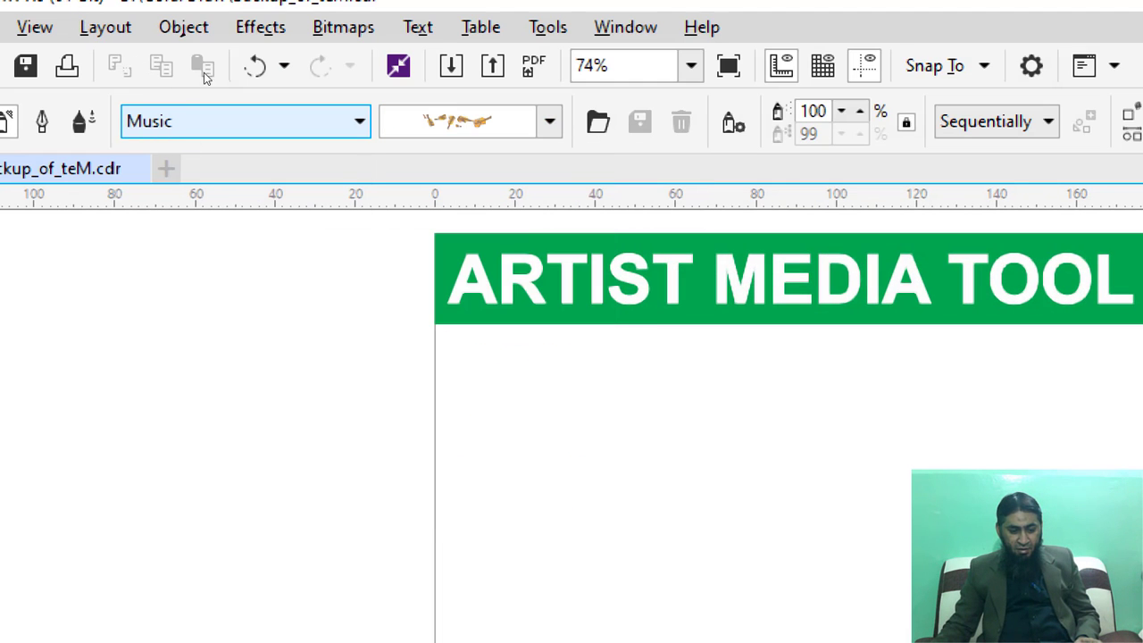
click(189, 132)
click(235, 156)
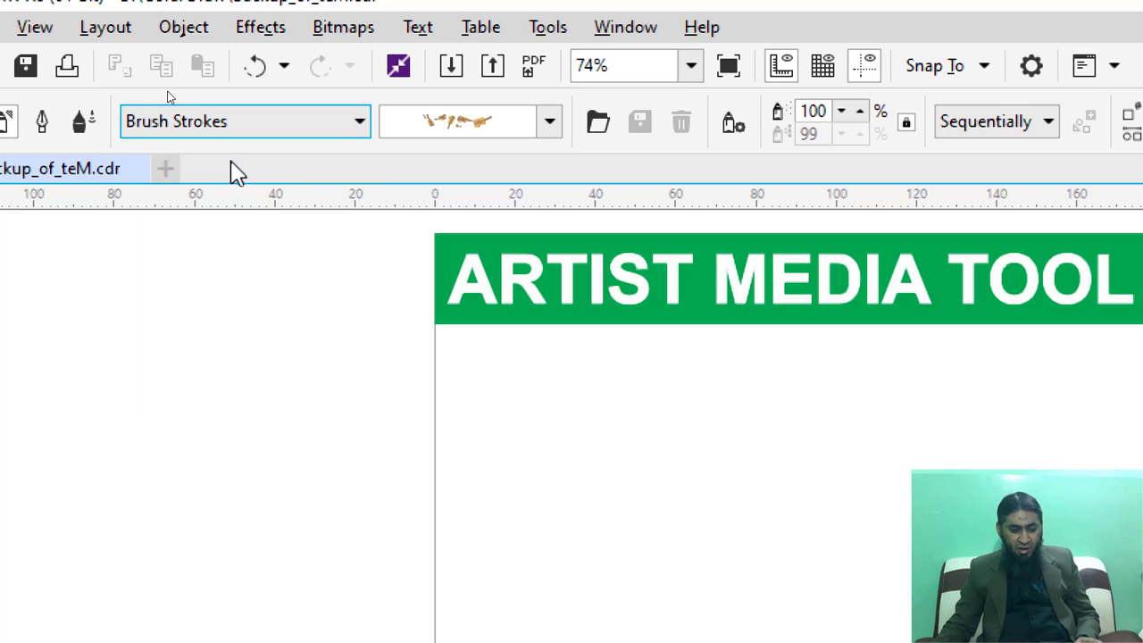
click(550, 123)
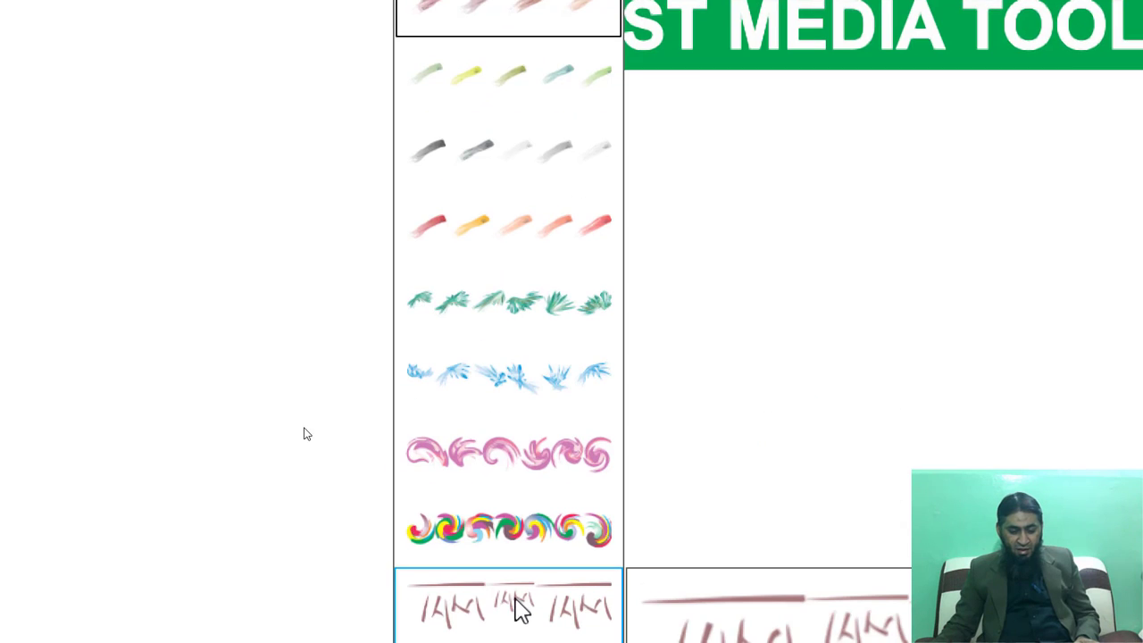
click(517, 237)
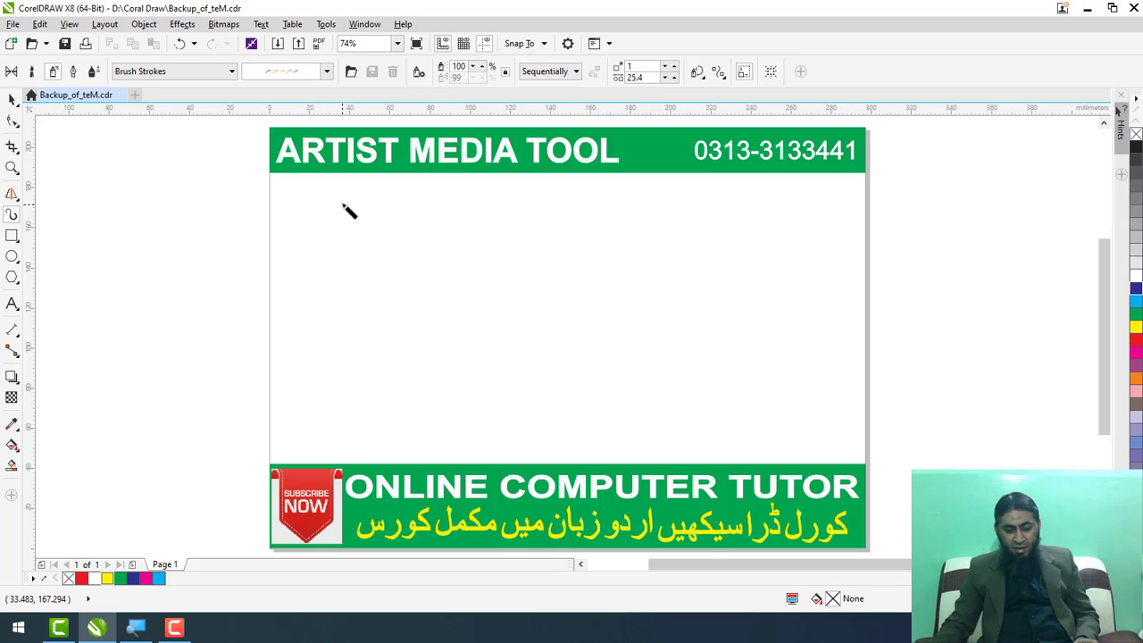
Spray a roughly rectangular frame of red and orange paint strokes around the blank page area, and delete it
drag(334, 206, 500, 210)
mouse_move(666, 202)
mouse_down()
mouse_move(680, 272)
mouse_move(681, 417)
mouse_move(408, 427)
mouse_move(344, 273)
mouse_up()
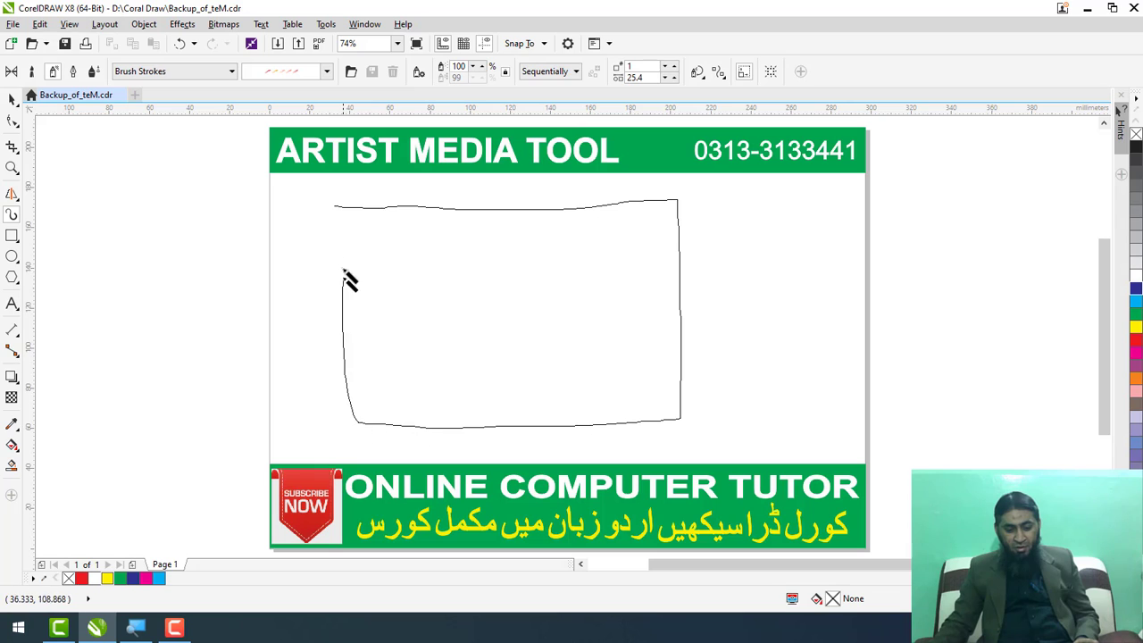
drag(337, 206, 338, 208)
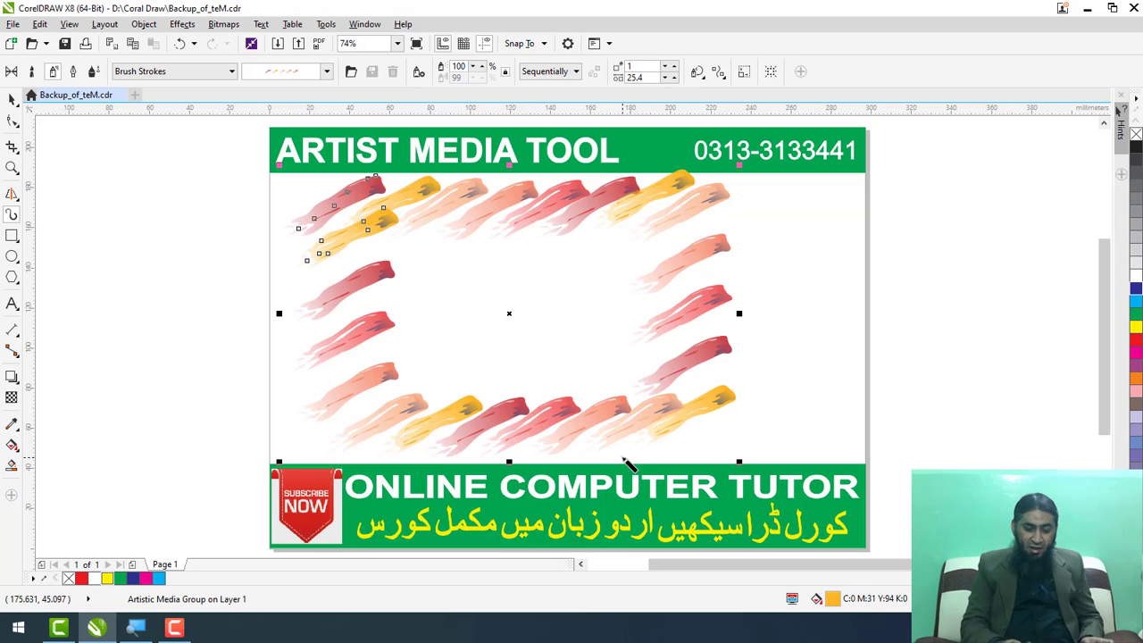
key(Delete)
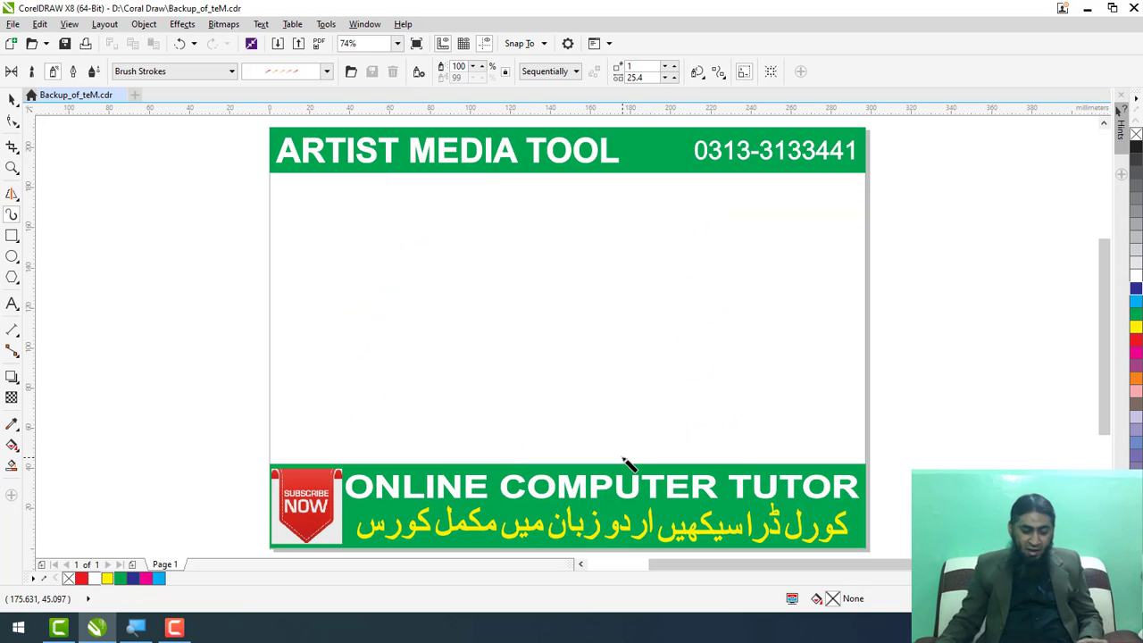
Choose the multicoloured swirl spray pattern and spray a wavy stroke about 382 mm wide across the page and beyond both sides
click(328, 71)
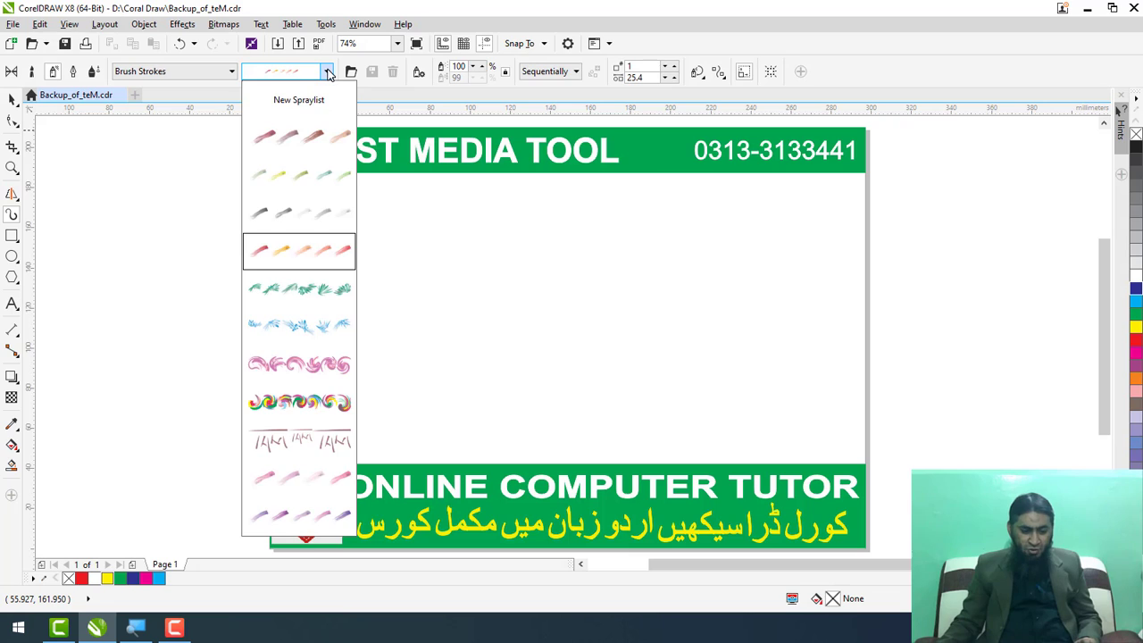
click(300, 400)
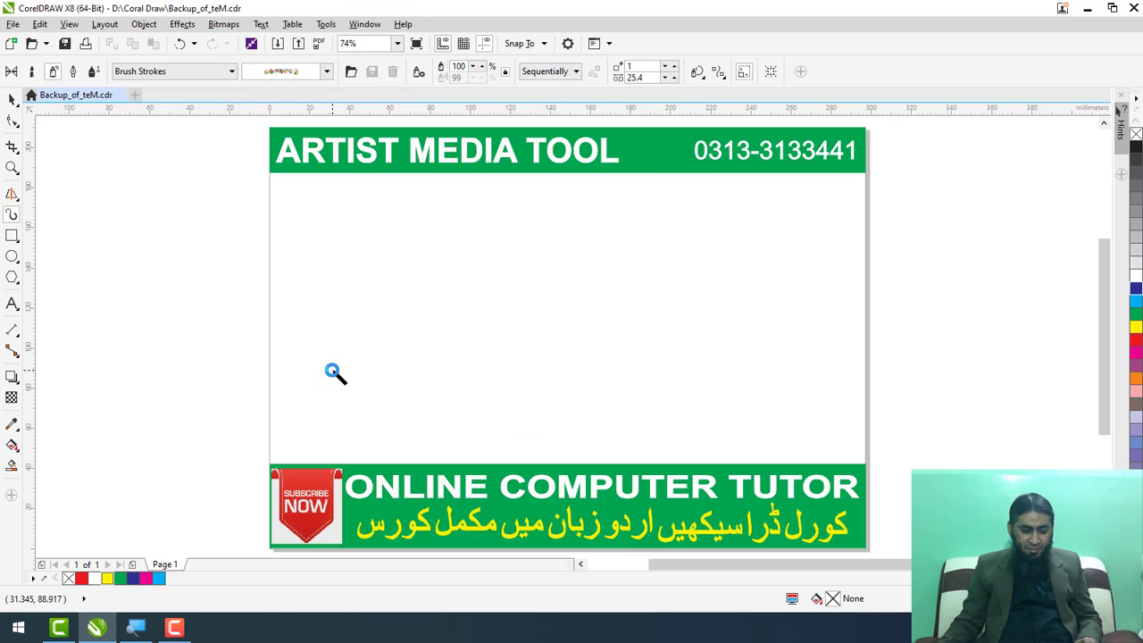
drag(159, 401, 202, 323)
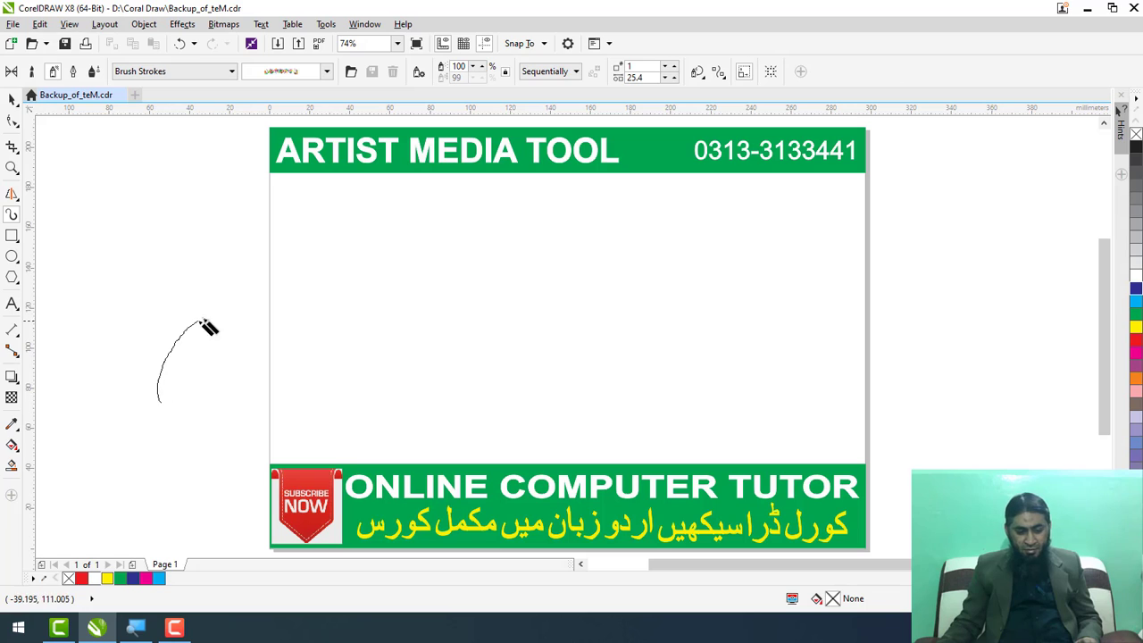
mouse_move(385, 379)
mouse_down()
mouse_move(415, 299)
mouse_move(469, 303)
mouse_move(554, 397)
mouse_move(624, 408)
mouse_move(665, 277)
mouse_move(728, 286)
mouse_move(817, 374)
mouse_up()
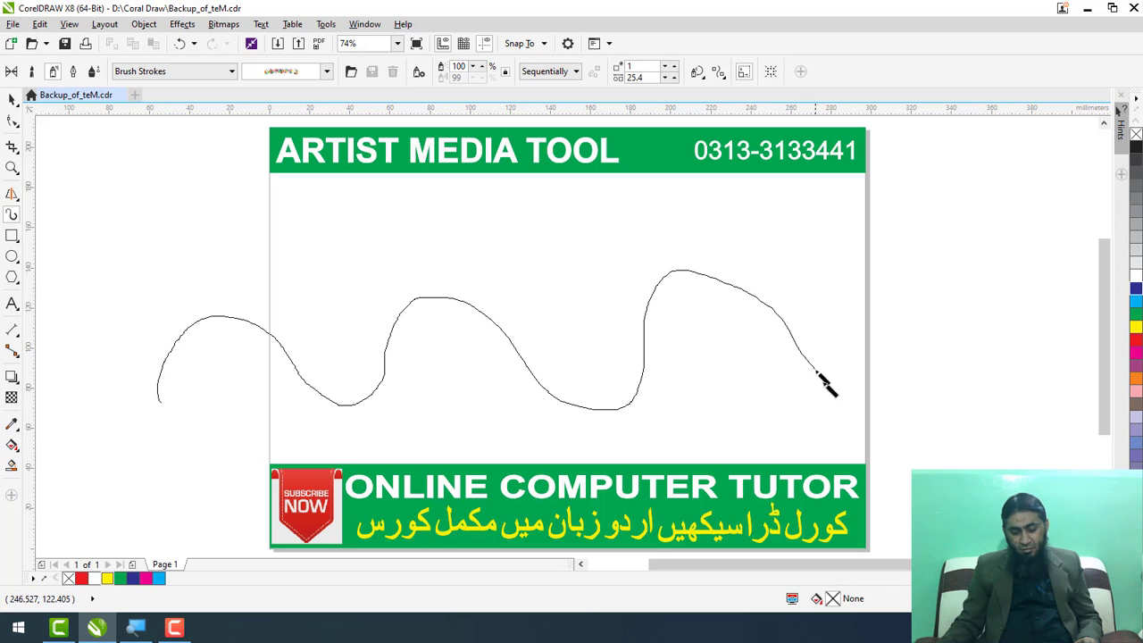
drag(926, 359, 932, 300)
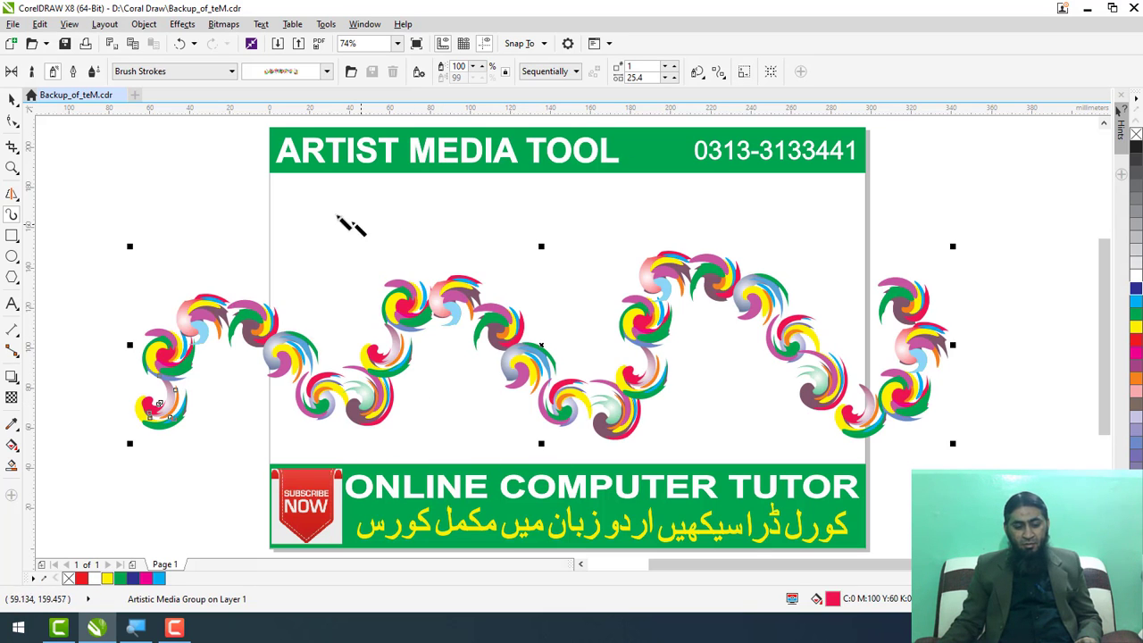
Spray a straight row of multicoloured swirls just below the green title banner, and delete it
drag(274, 194, 758, 199)
drag(862, 200, 863, 199)
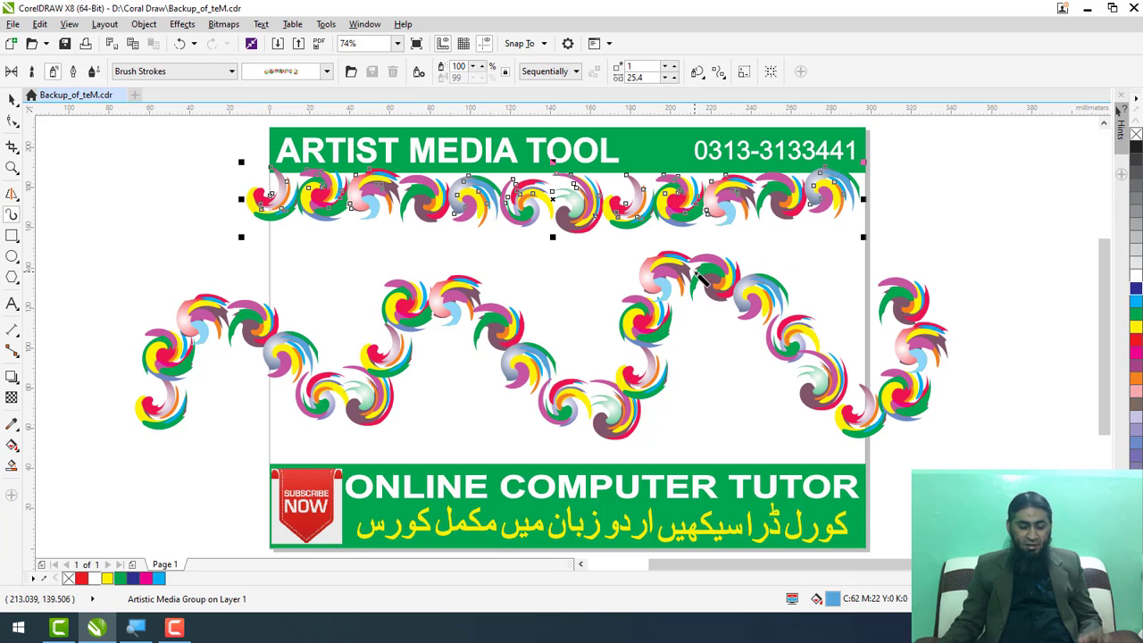
key(Delete)
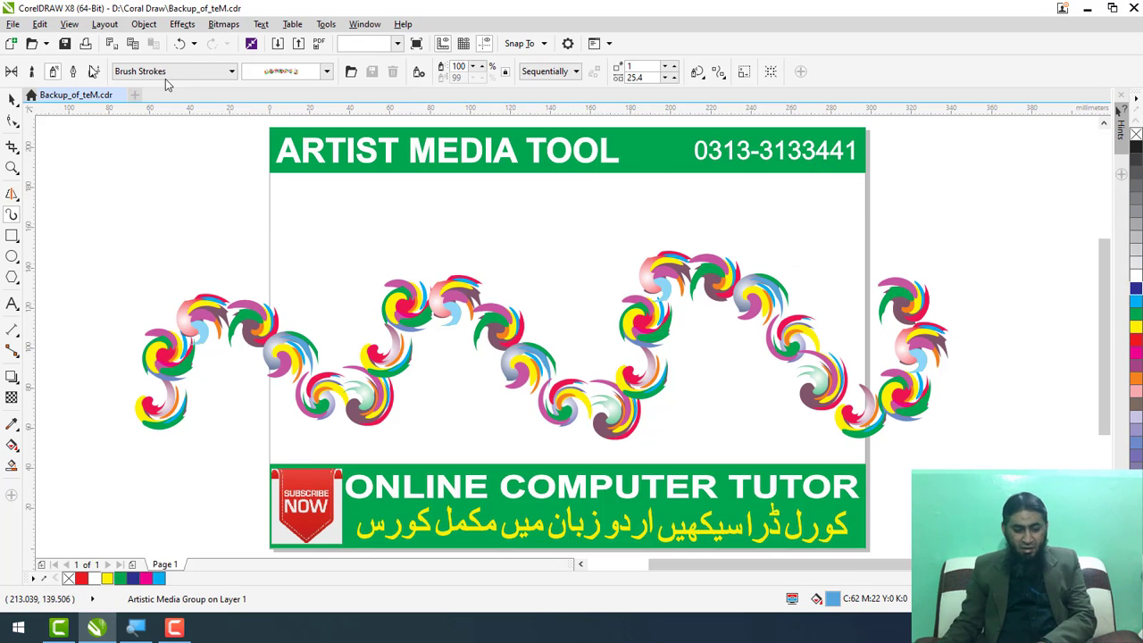
Select the wavy multicoloured swirl stroke with the Pick tool and delete it
click(13, 103)
click(173, 307)
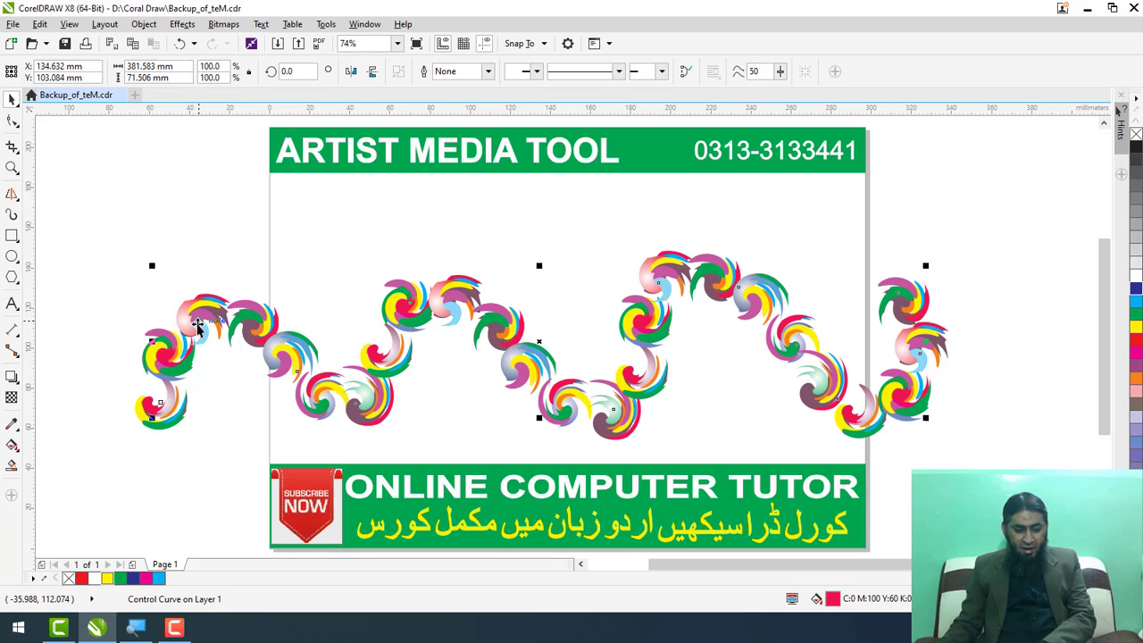
key(Delete)
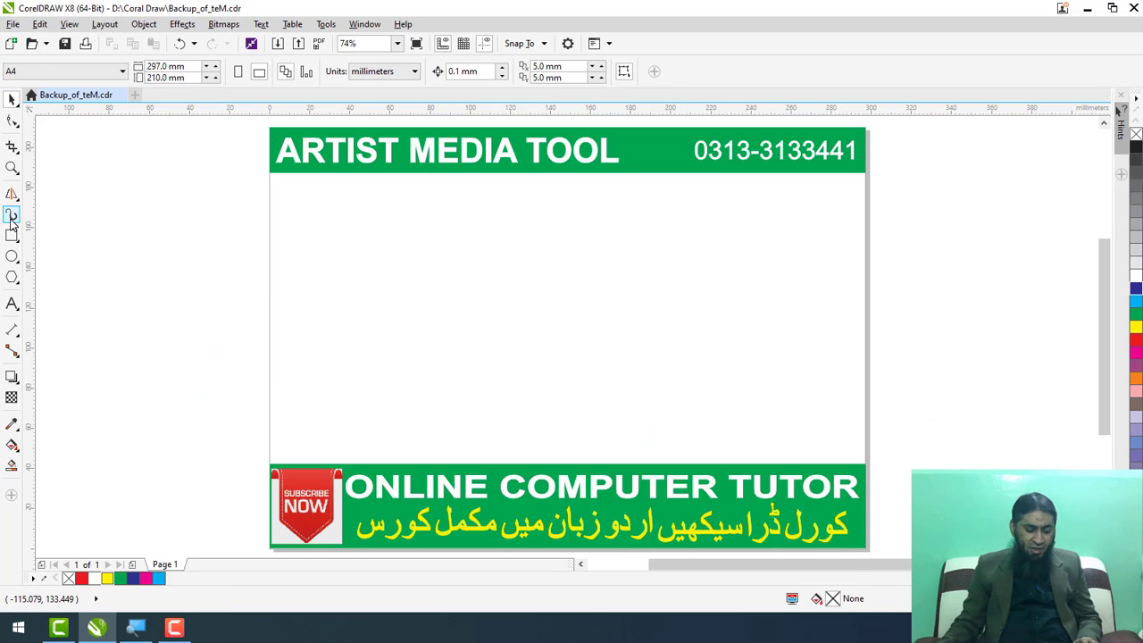
Choose the pineapple, apples and celery pattern from the Plants category and spray a short stroke about 101 mm wide
click(11, 216)
click(226, 73)
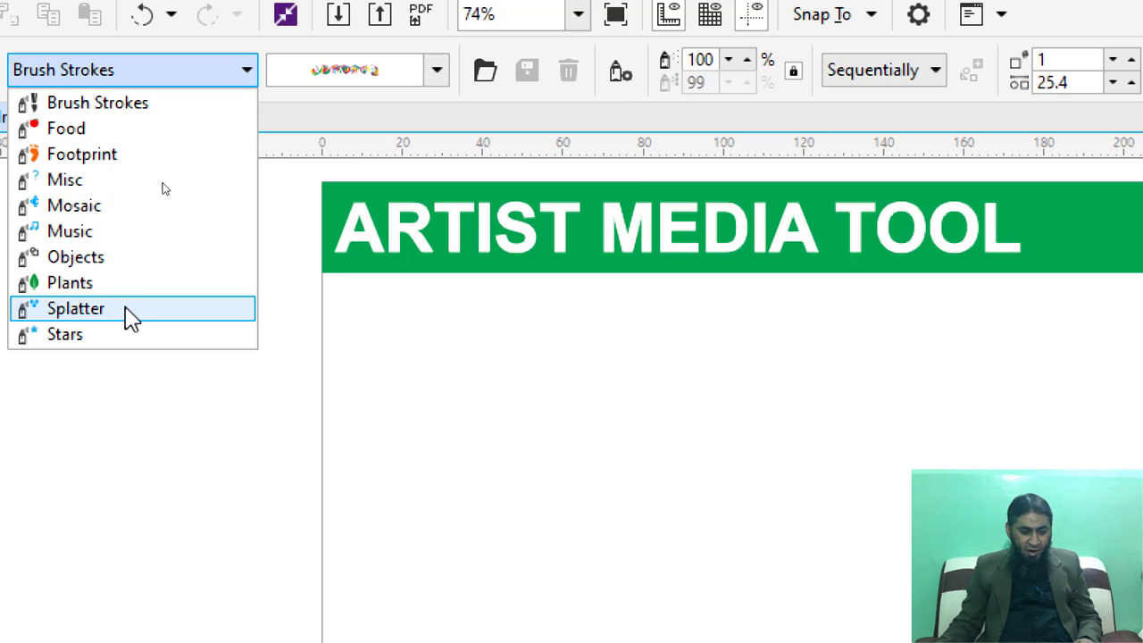
click(95, 284)
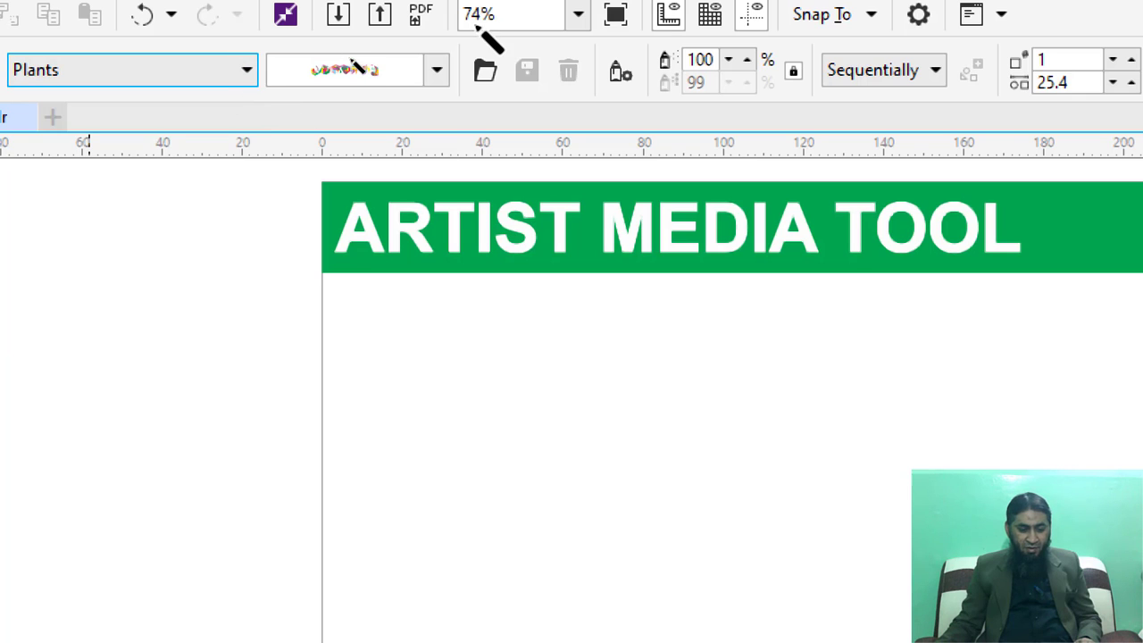
click(435, 72)
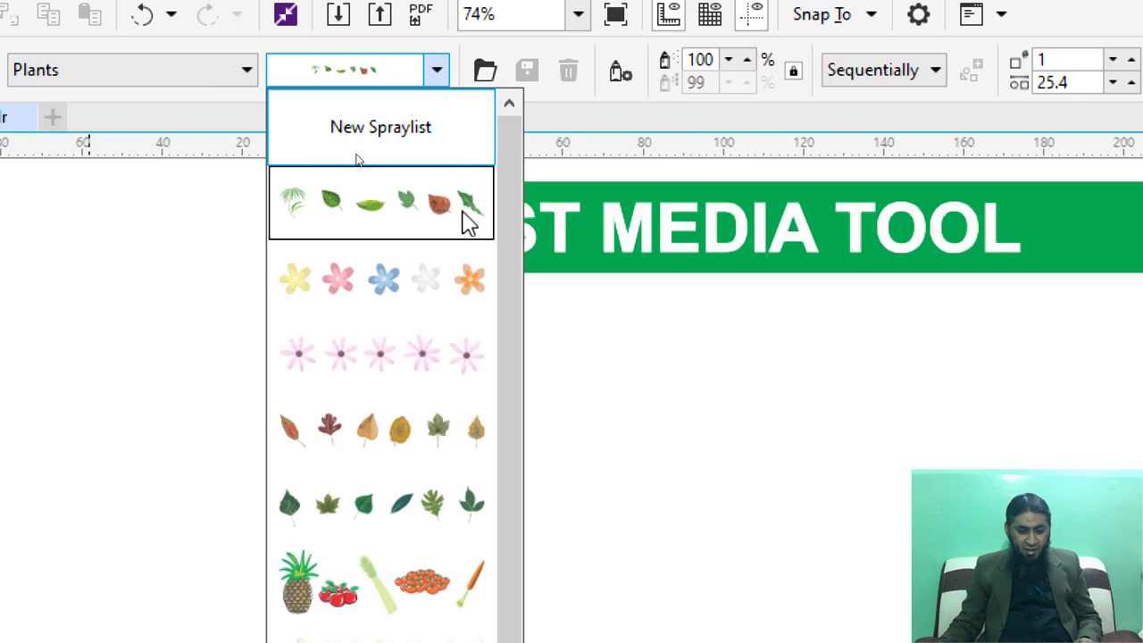
mouse_move(521, 259)
mouse_down()
mouse_move(528, 510)
mouse_move(521, 321)
mouse_up()
click(383, 527)
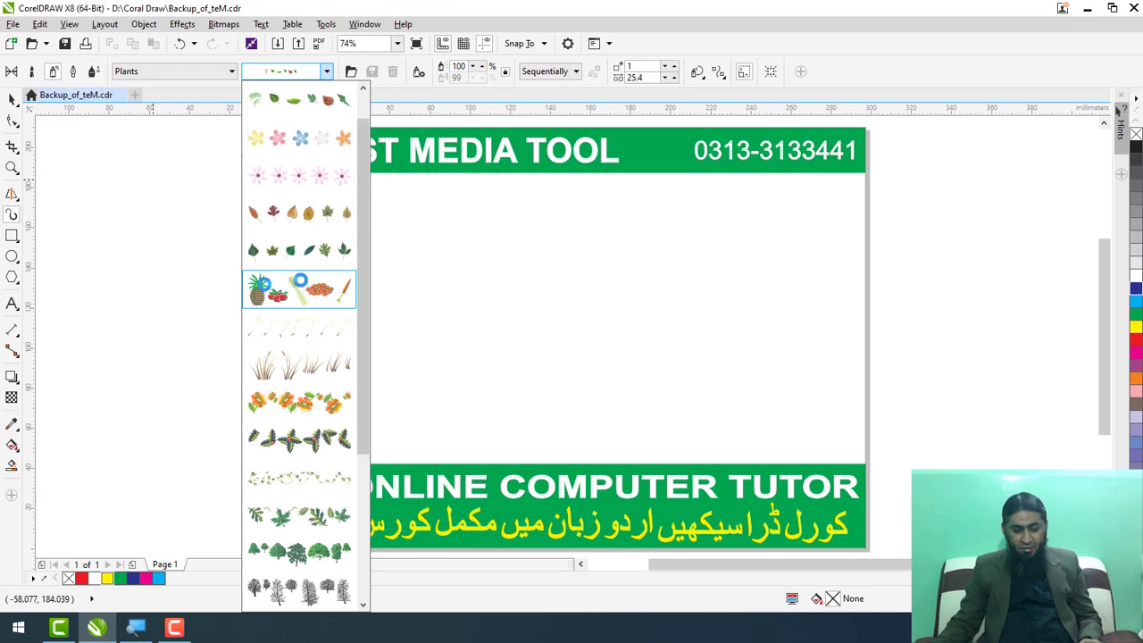
drag(379, 300, 517, 314)
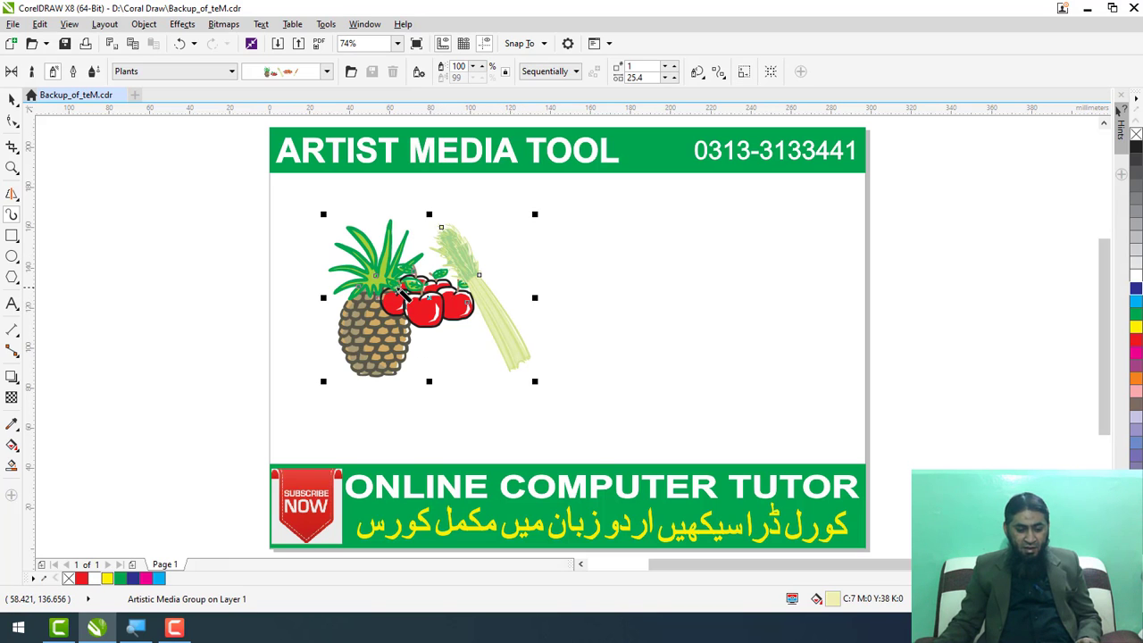
Break the sprayed pineapple, apples and celery artistic media group apart from its control curve
right_click(402, 293)
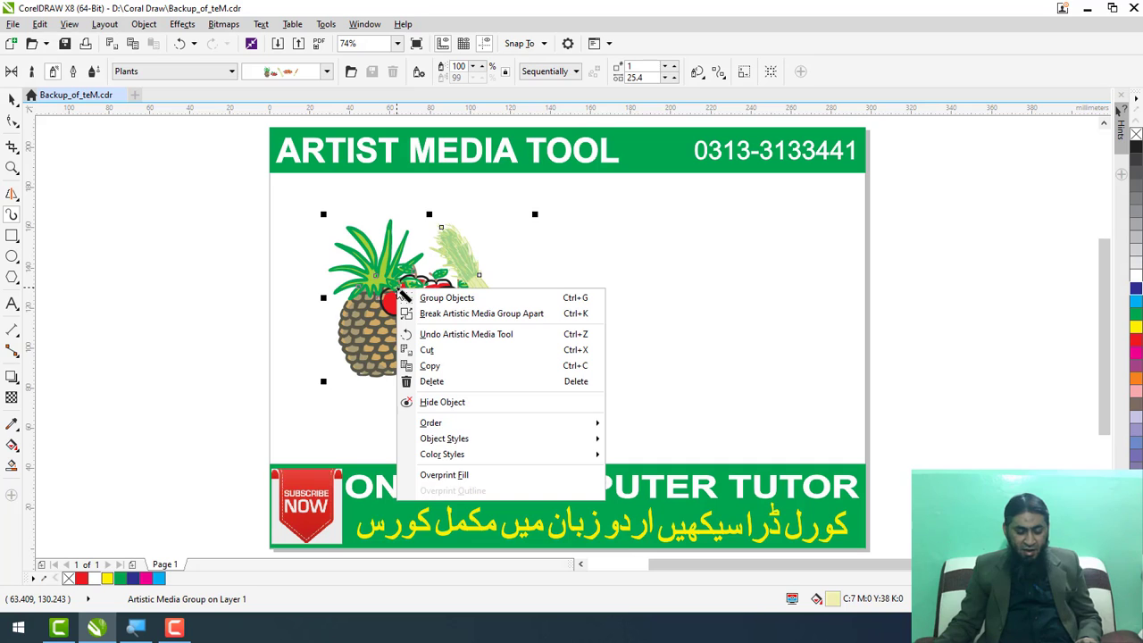
click(733, 18)
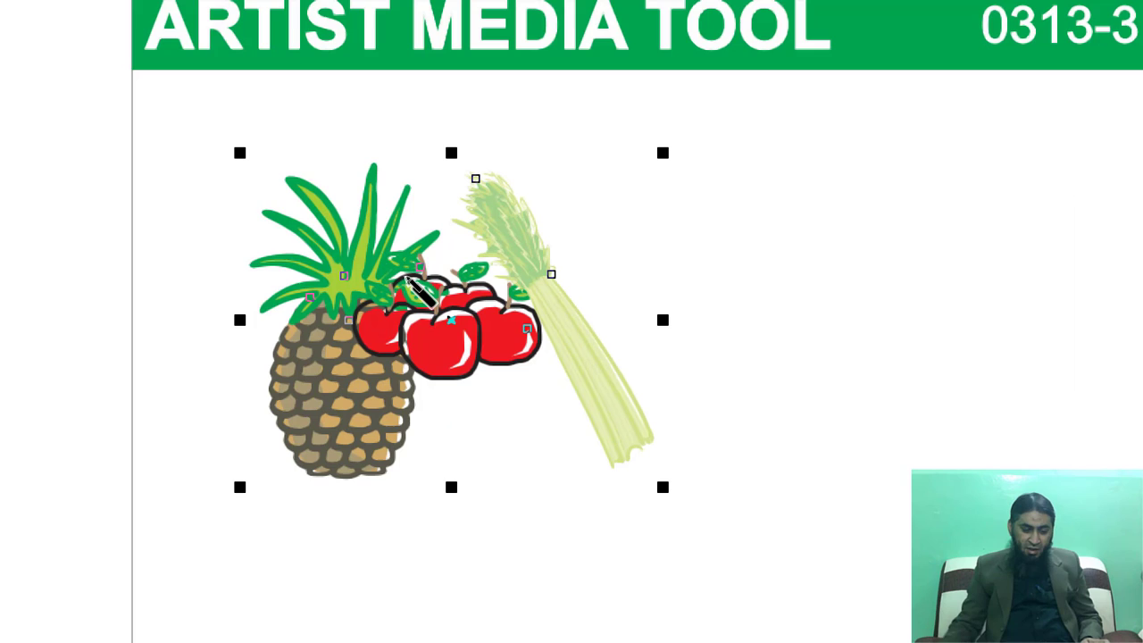
right_click(356, 305)
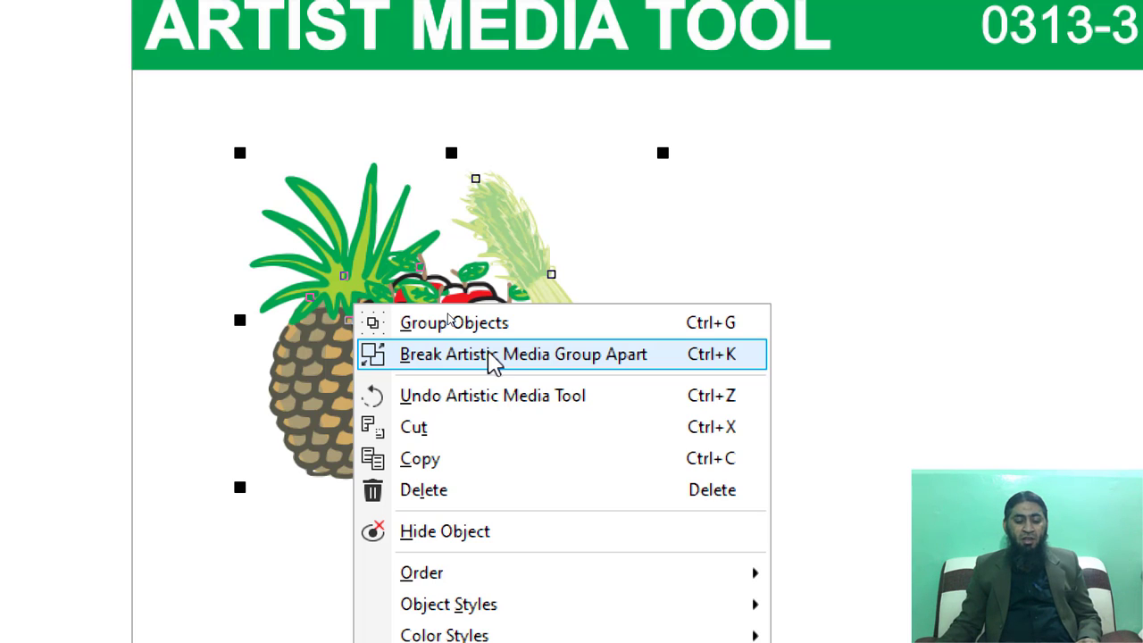
click(494, 356)
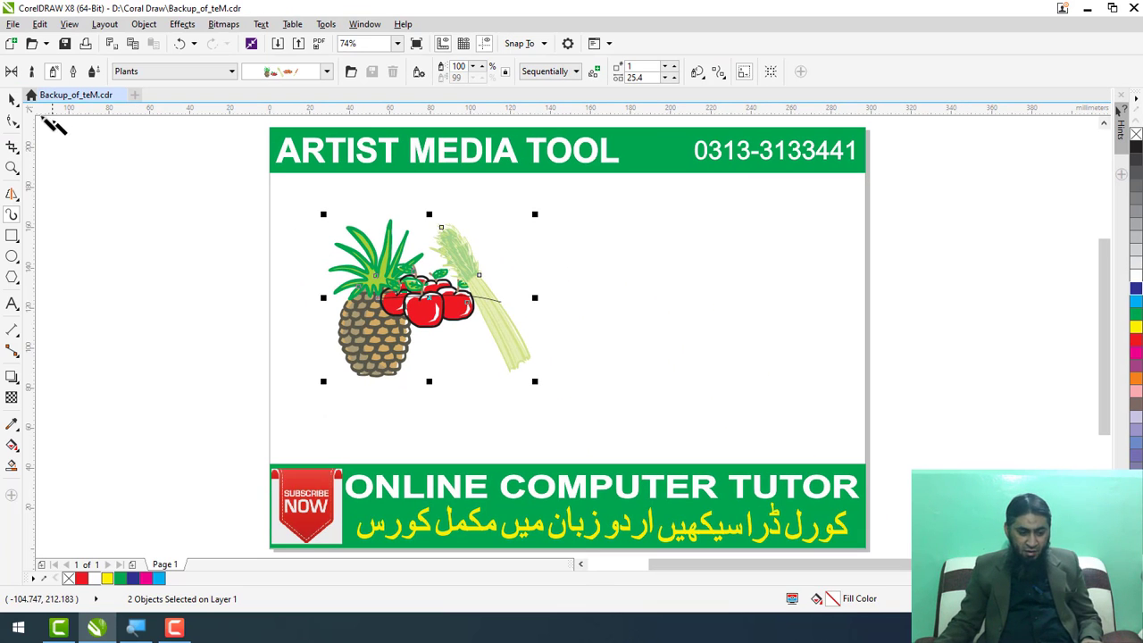
Delete the separated control curve and move the pineapple, apples and celery group back onto the page
click(12, 105)
click(588, 310)
mouse_move(468, 299)
mouse_down()
mouse_move(600, 311)
mouse_move(652, 295)
mouse_up()
key(Delete)
drag(566, 300, 449, 292)
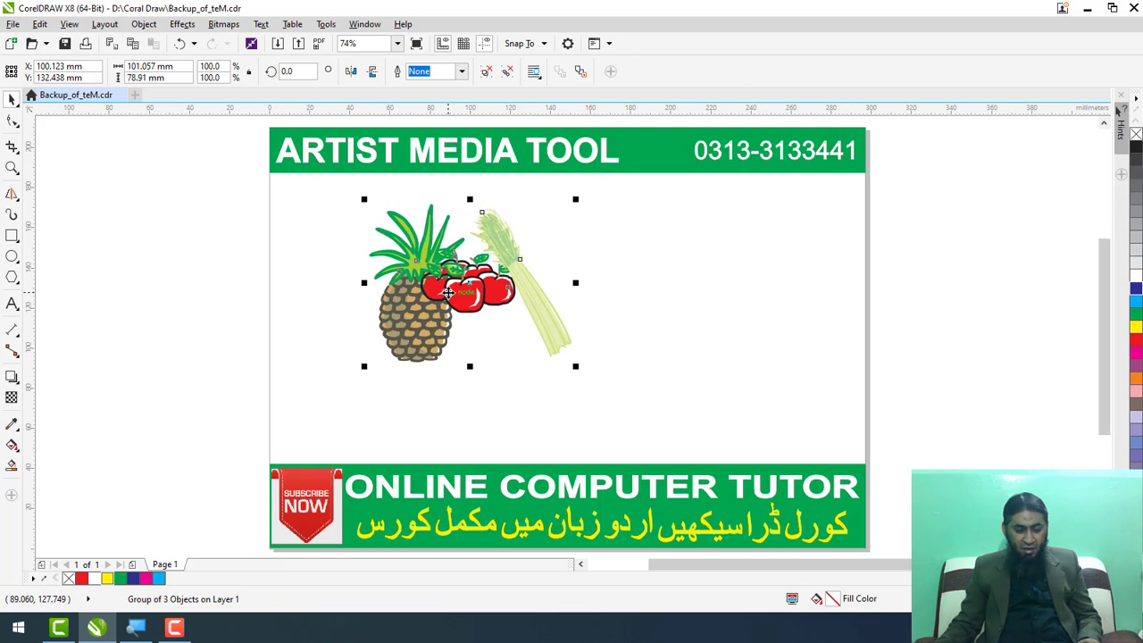
Ungroup the produce artwork and move the celery, apples and pineapple apart as separate objects
right_click(448, 292)
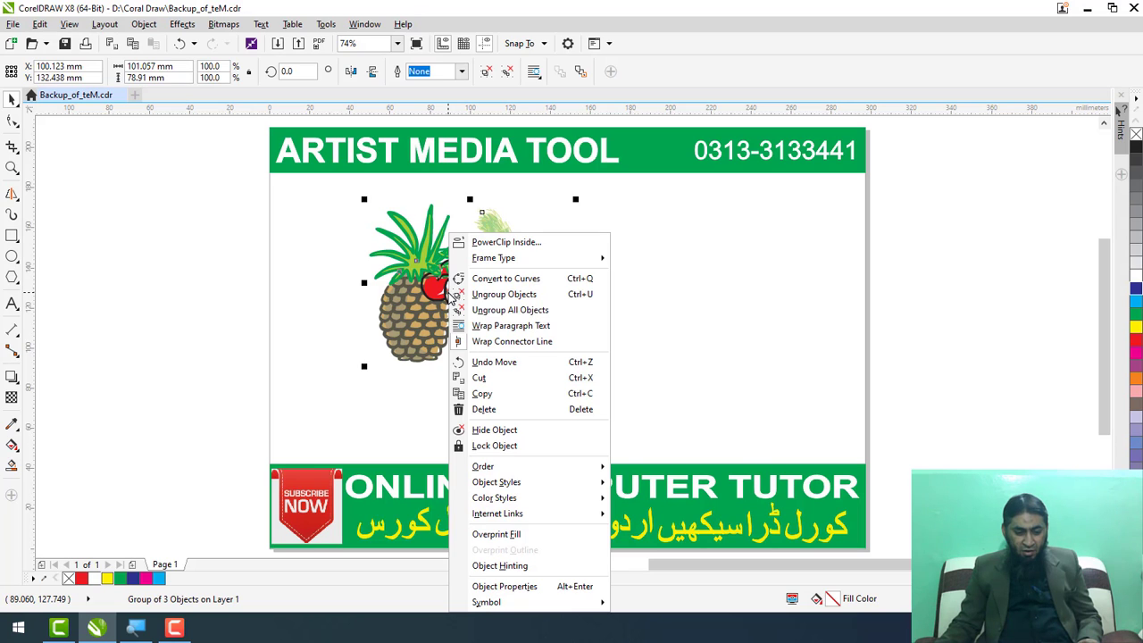
click(525, 294)
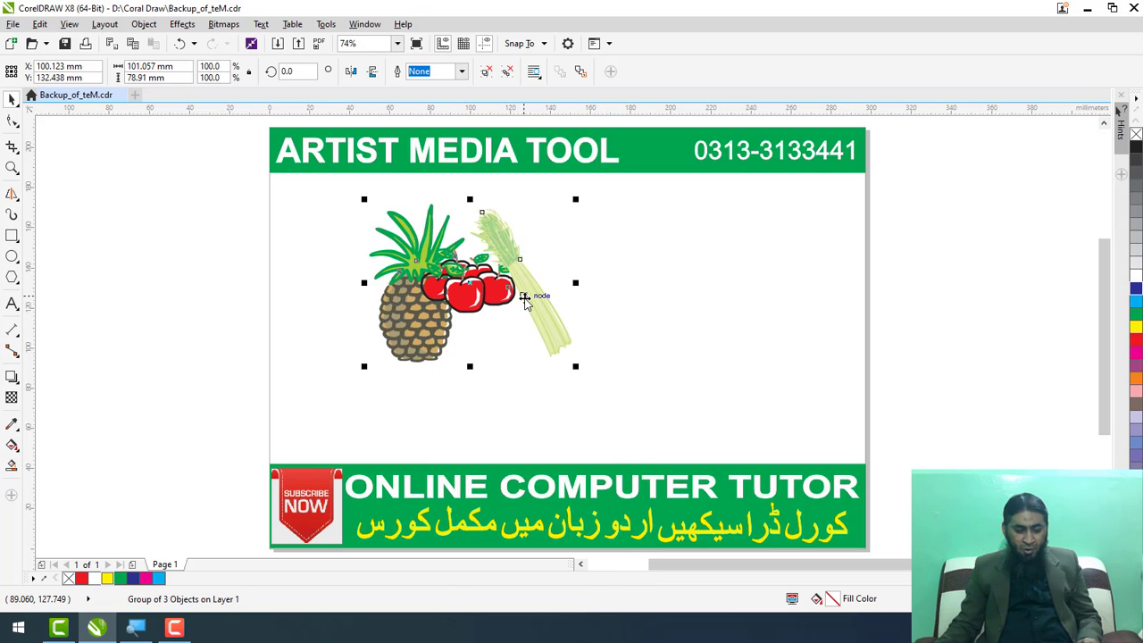
click(659, 294)
drag(523, 288, 810, 313)
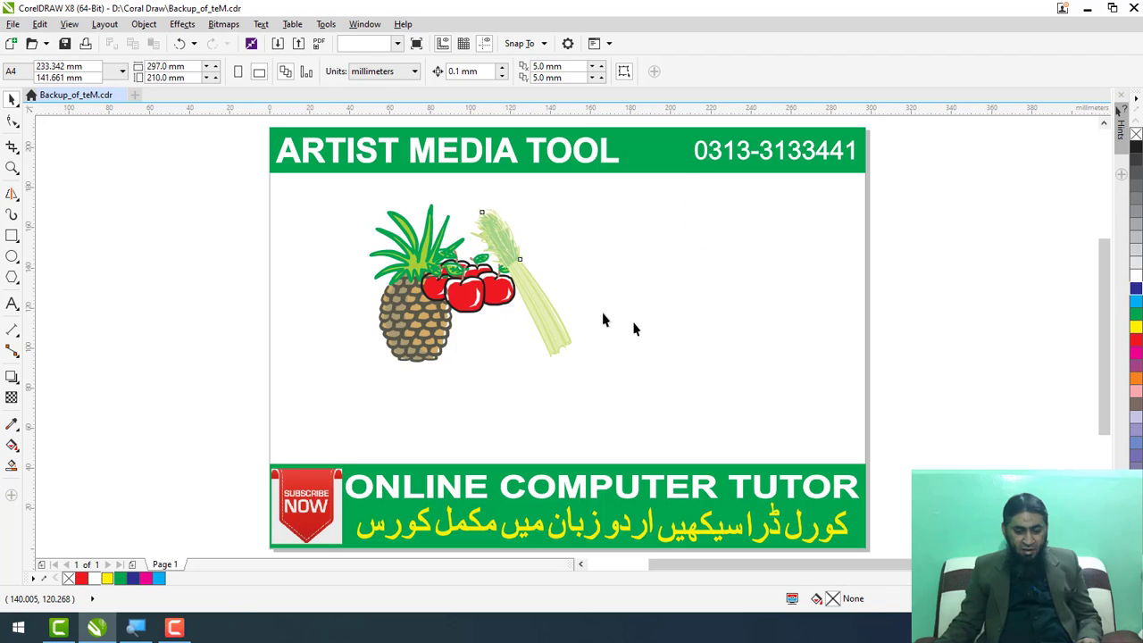
drag(516, 309, 713, 401)
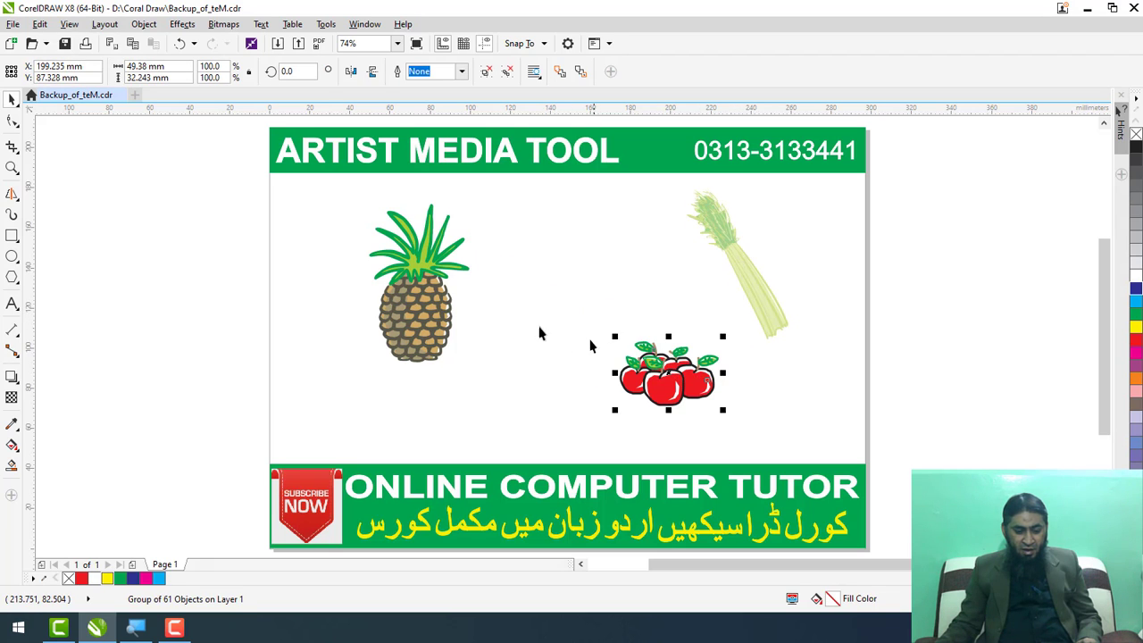
drag(438, 312, 279, 306)
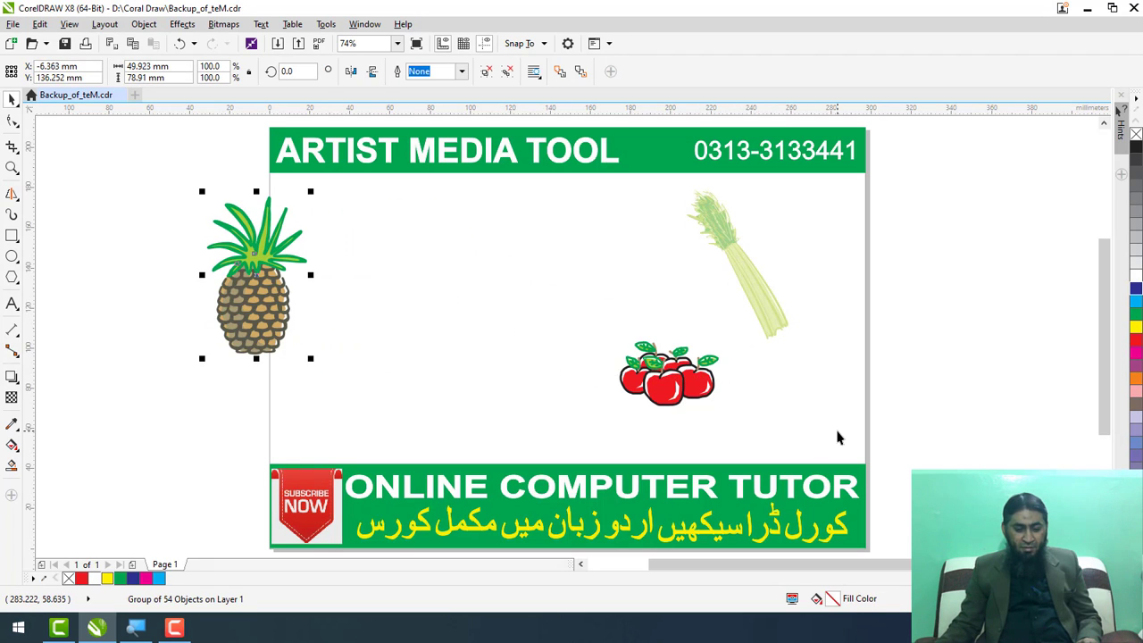
Select the pineapple, apples and celery together and delete them
drag(937, 418, 164, 184)
key(Delete)
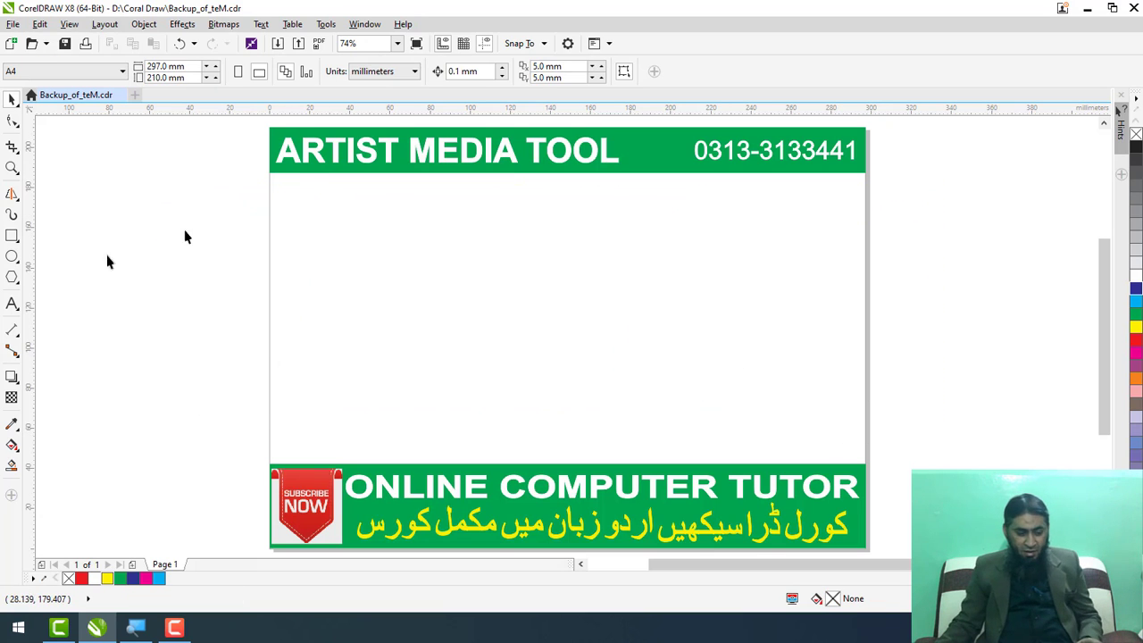
Spray a wavy stroke across the page with the Artistic Media sprayer, using the Food category's pear, coconut, mango, lime and orange pattern
click(12, 217)
click(231, 72)
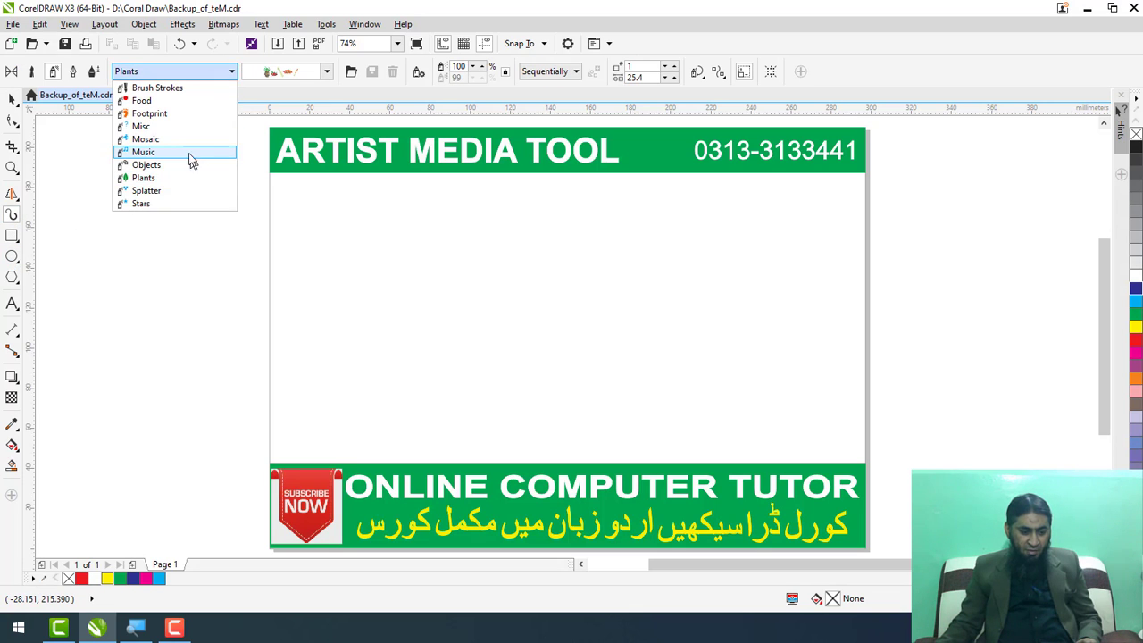
click(178, 105)
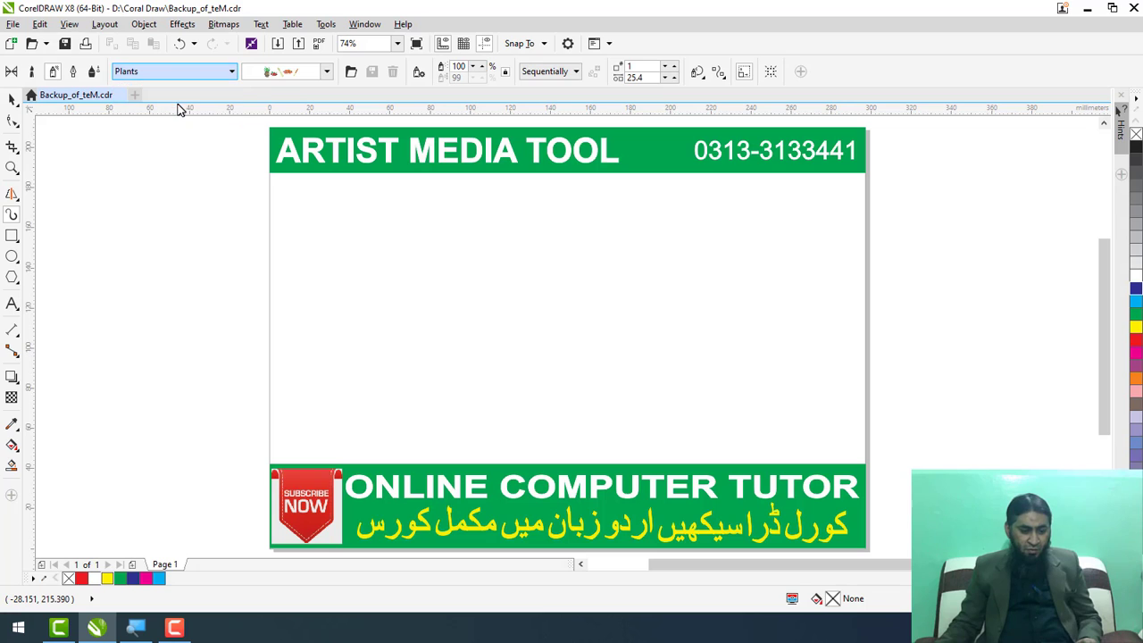
click(327, 72)
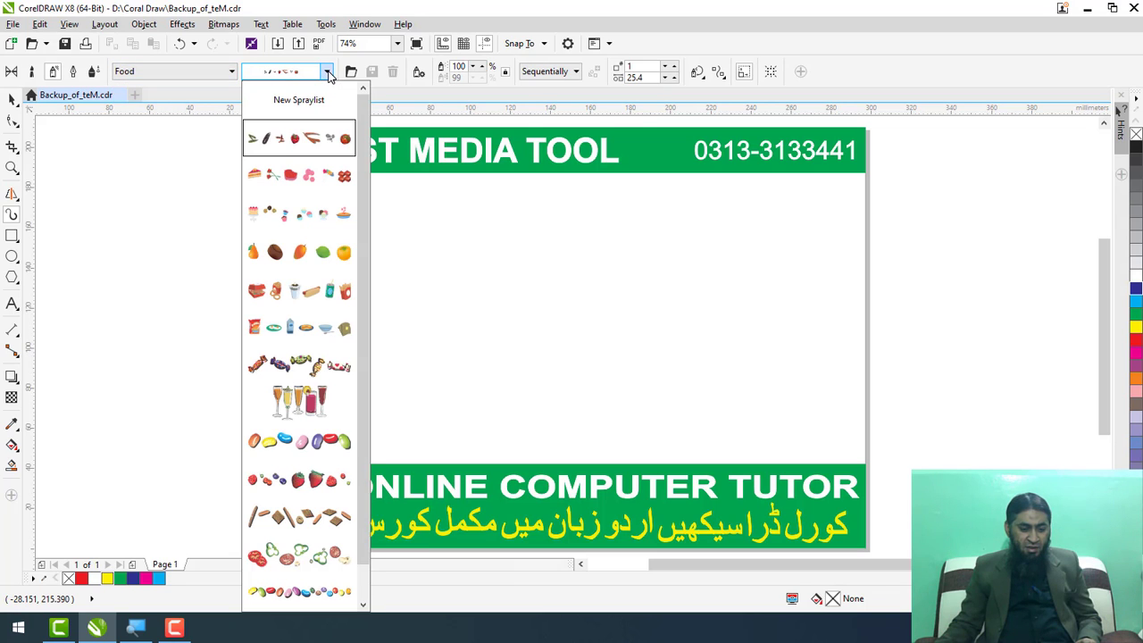
click(325, 264)
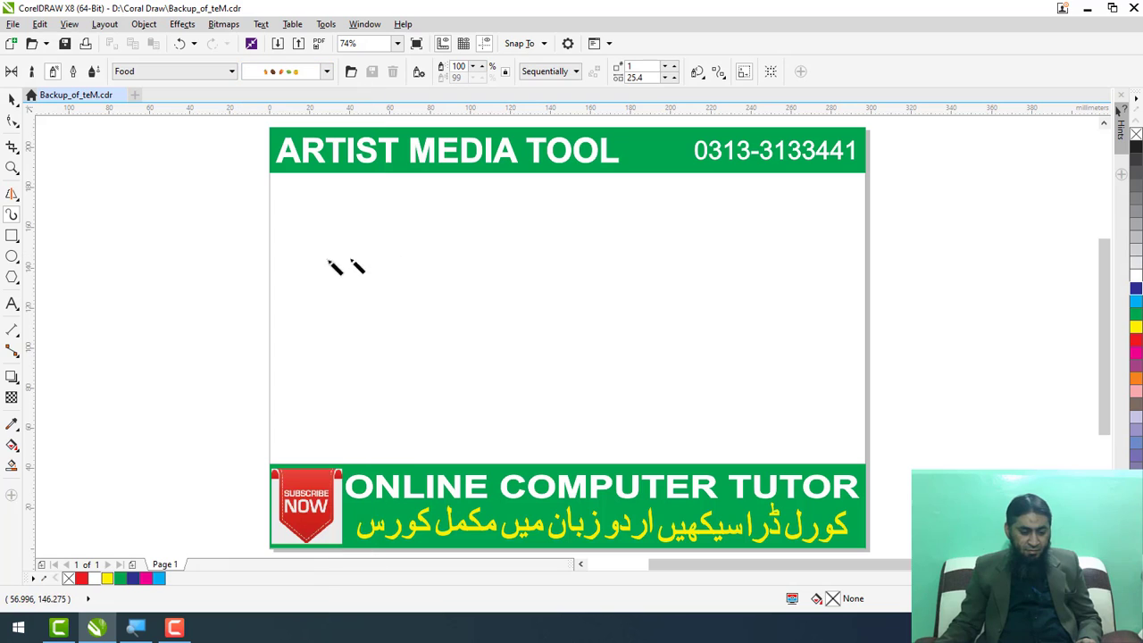
mouse_move(317, 263)
mouse_down()
mouse_move(510, 260)
mouse_move(779, 386)
mouse_up()
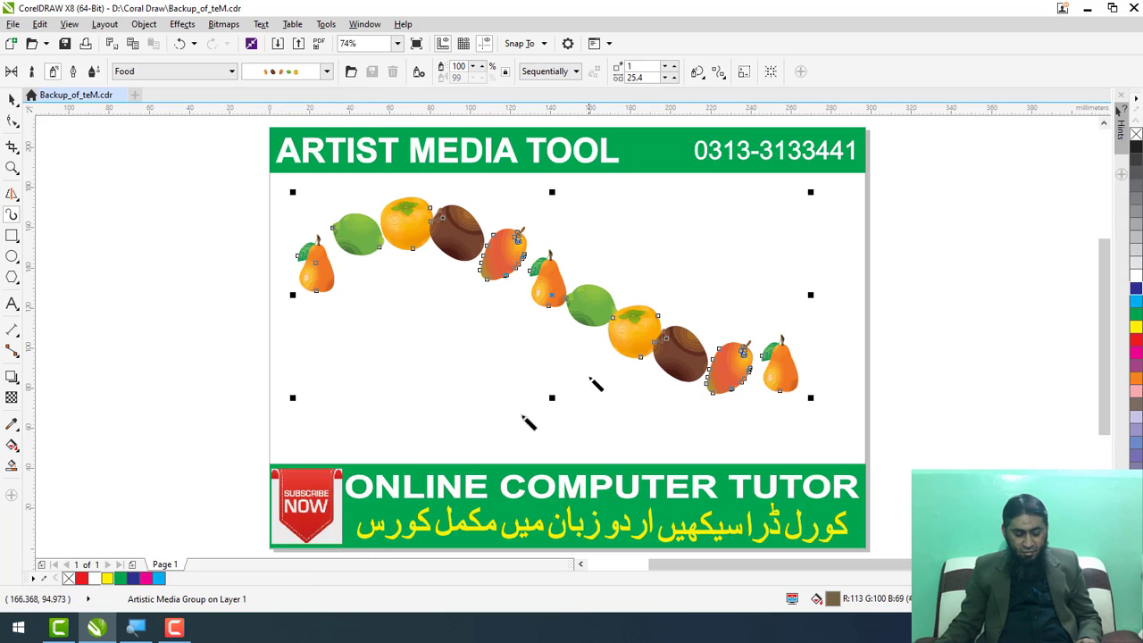
Break the sprayed fruit artistic media group apart from its control curve, keeping both parts on the page
right_click(398, 227)
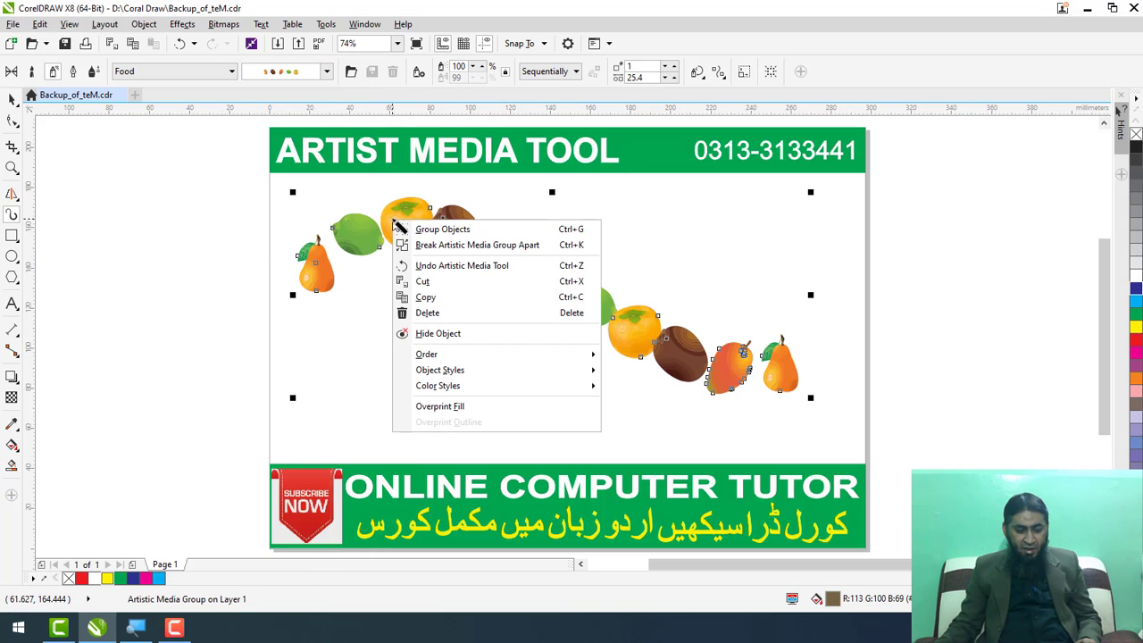
click(474, 249)
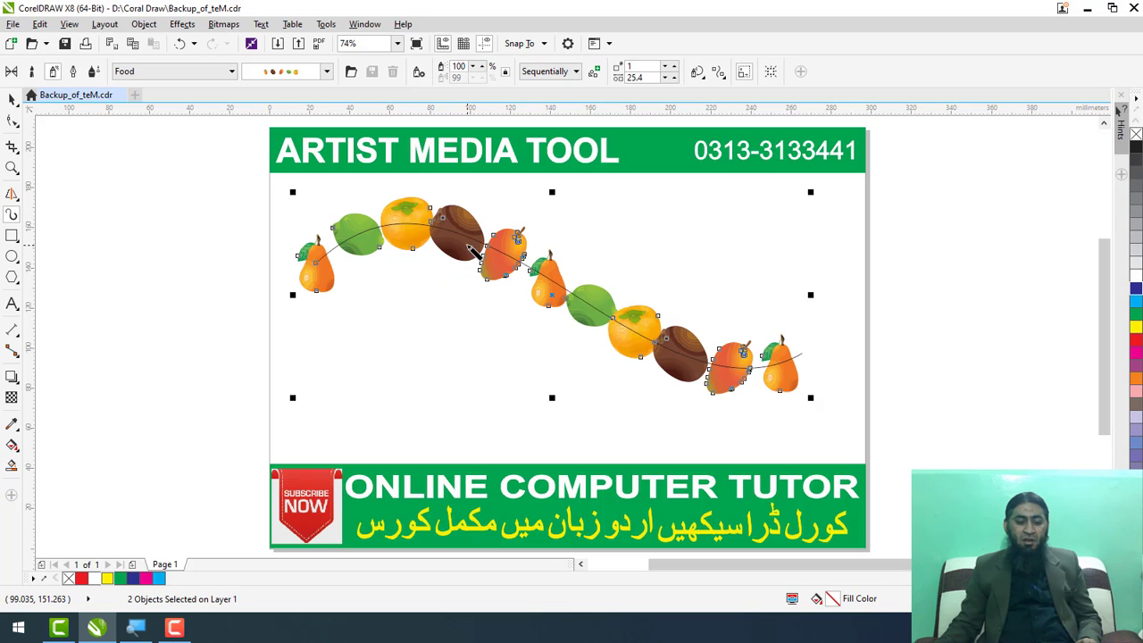
key(Delete)
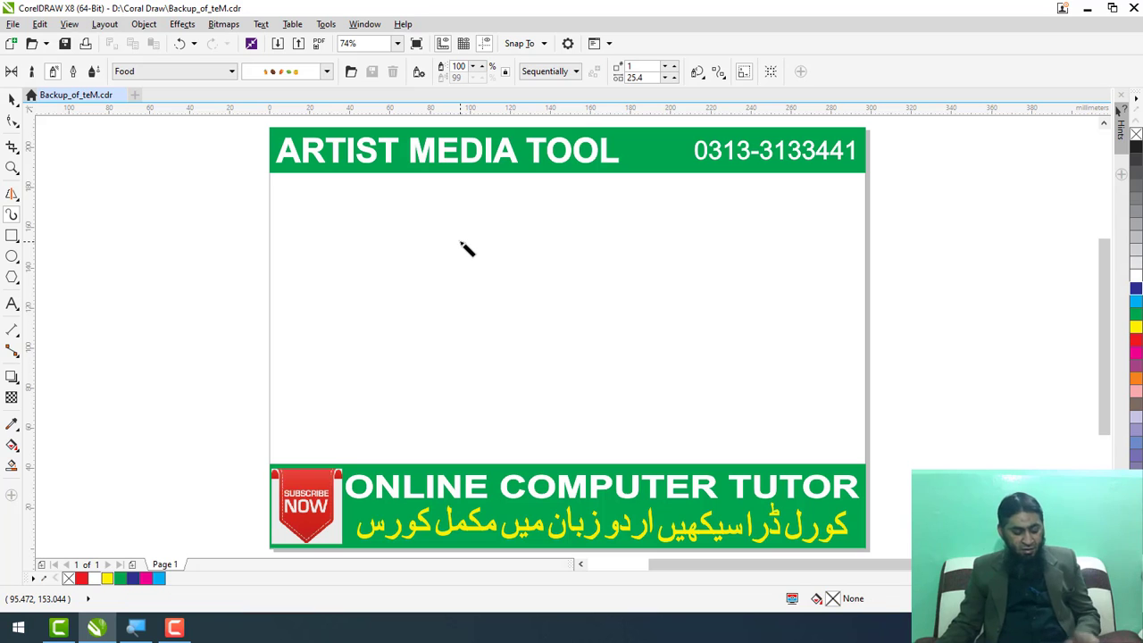
key(ctrl+z)
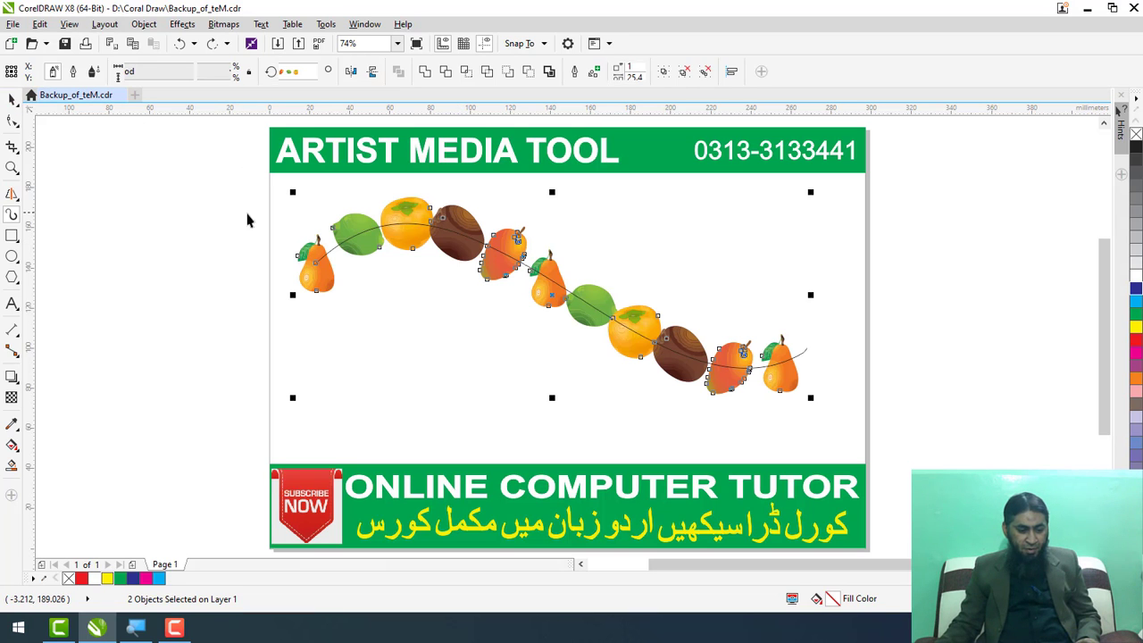
Select only the separated control curve, move it away from the fruits and delete it
click(247, 219)
click(332, 251)
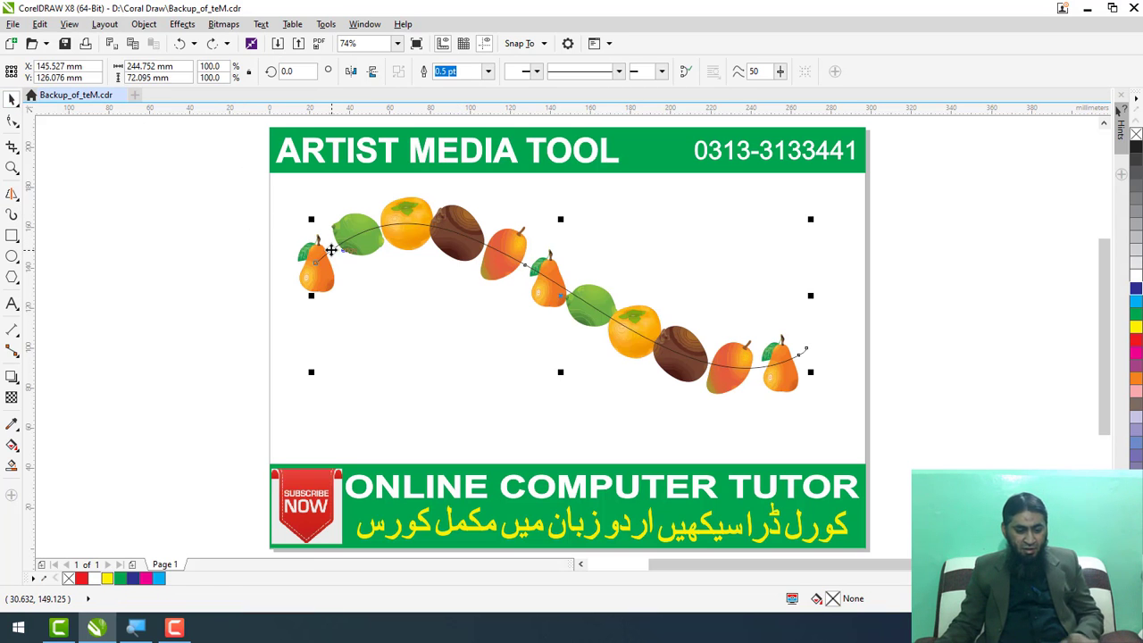
click(446, 294)
drag(488, 245, 295, 337)
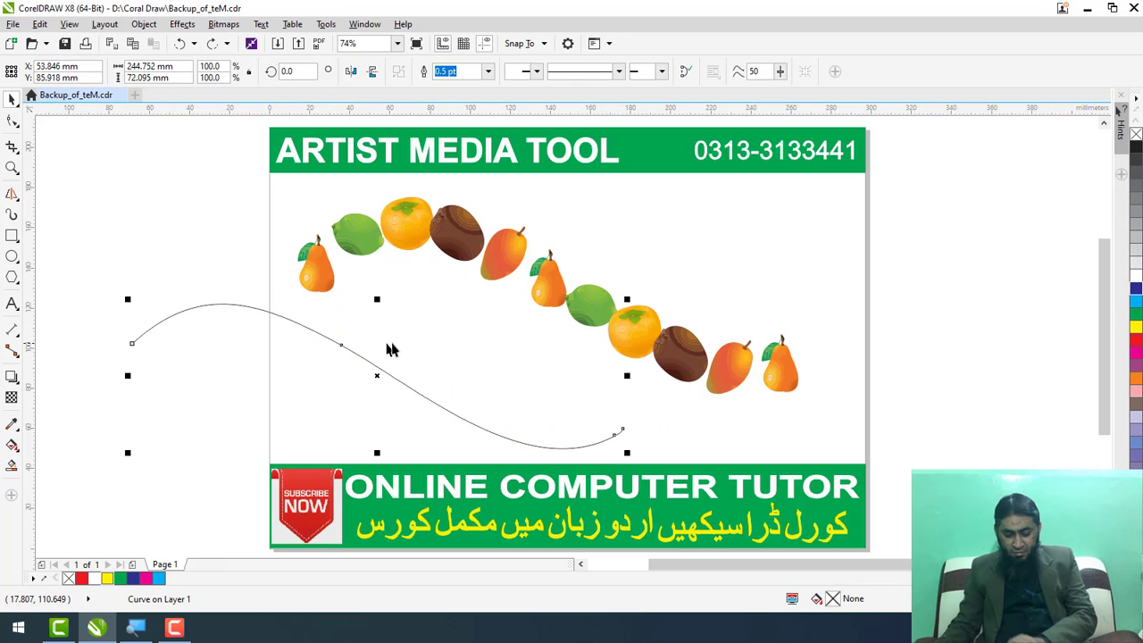
key(Delete)
Ungroup the row of fruits into separate objects and clear the selection
click(398, 245)
right_click(400, 241)
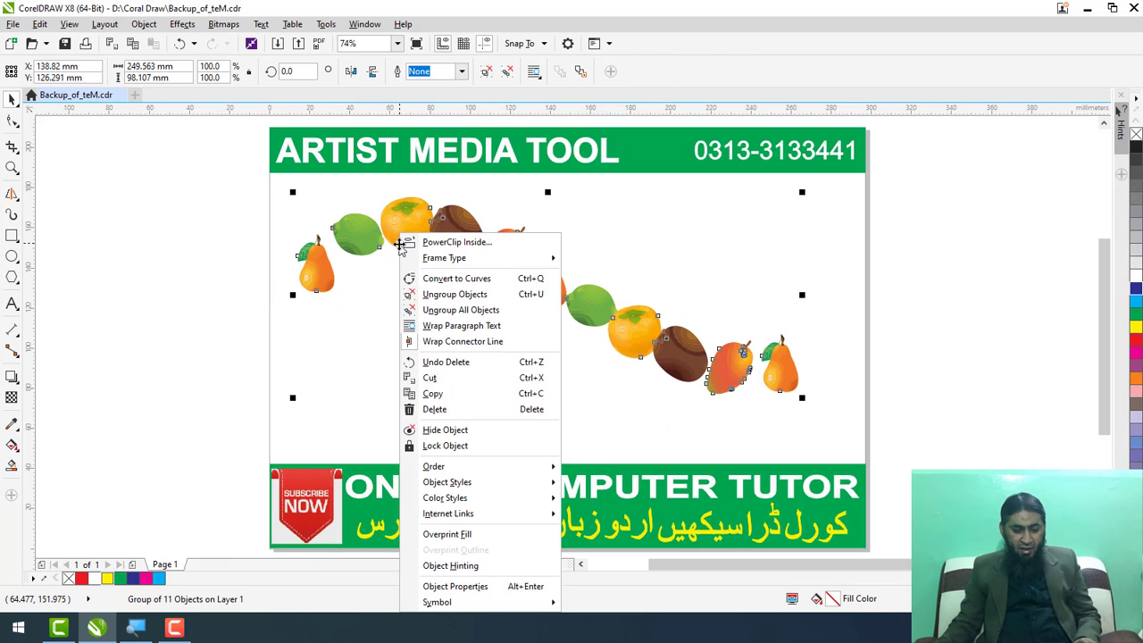
click(478, 301)
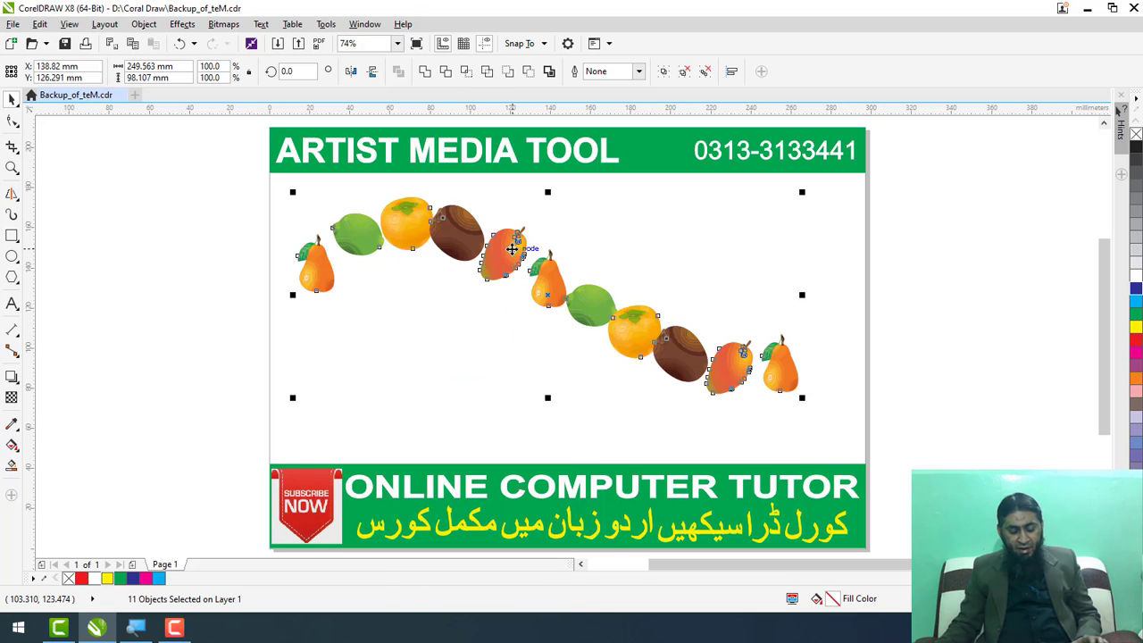
click(434, 313)
Move one mango, one brown fruit, one pear and one orange fruit out of the row to separate spots on the page
drag(504, 257, 309, 382)
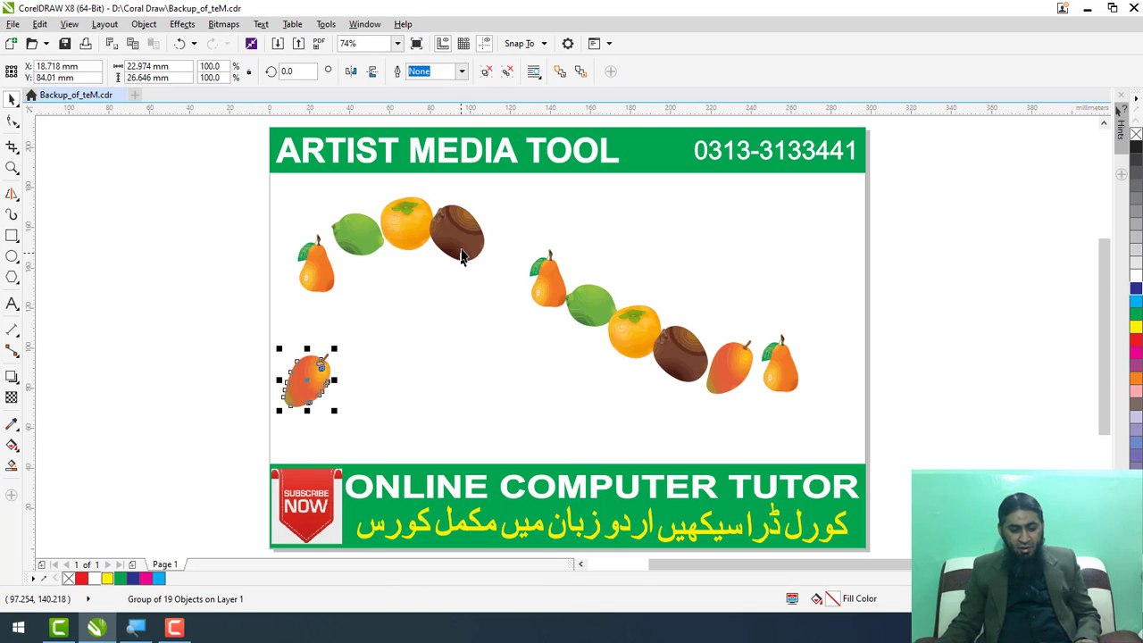
drag(462, 257, 676, 258)
drag(554, 281, 423, 313)
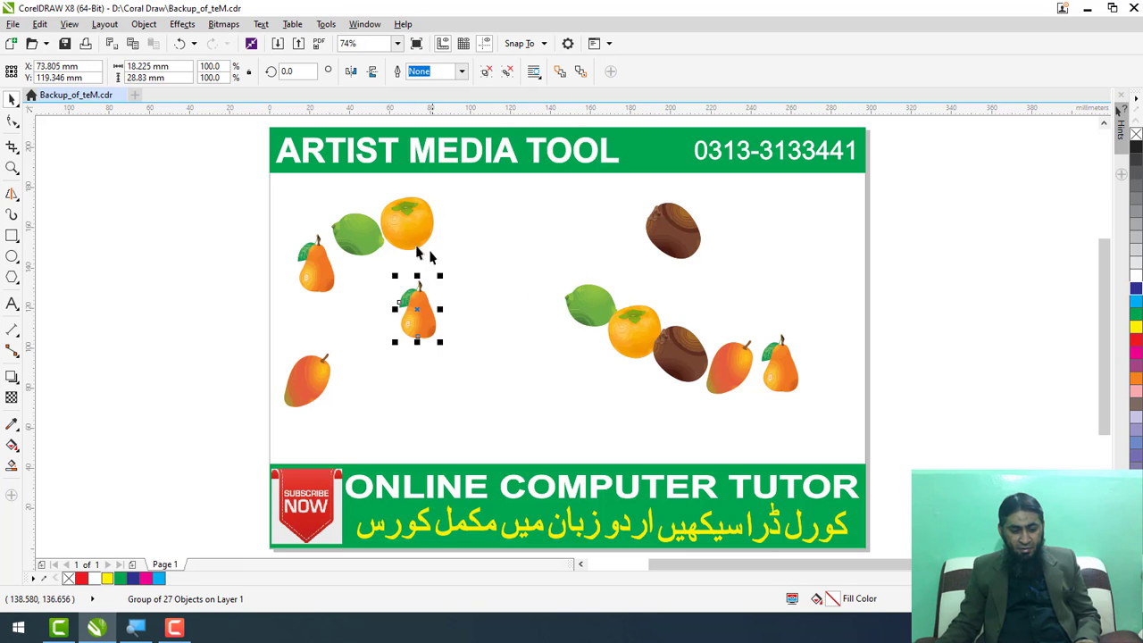
drag(550, 236, 550, 236)
Enlarge the middle pear to about 101 by 84 mm and the lower lime to about 55 by 44 mm
click(427, 313)
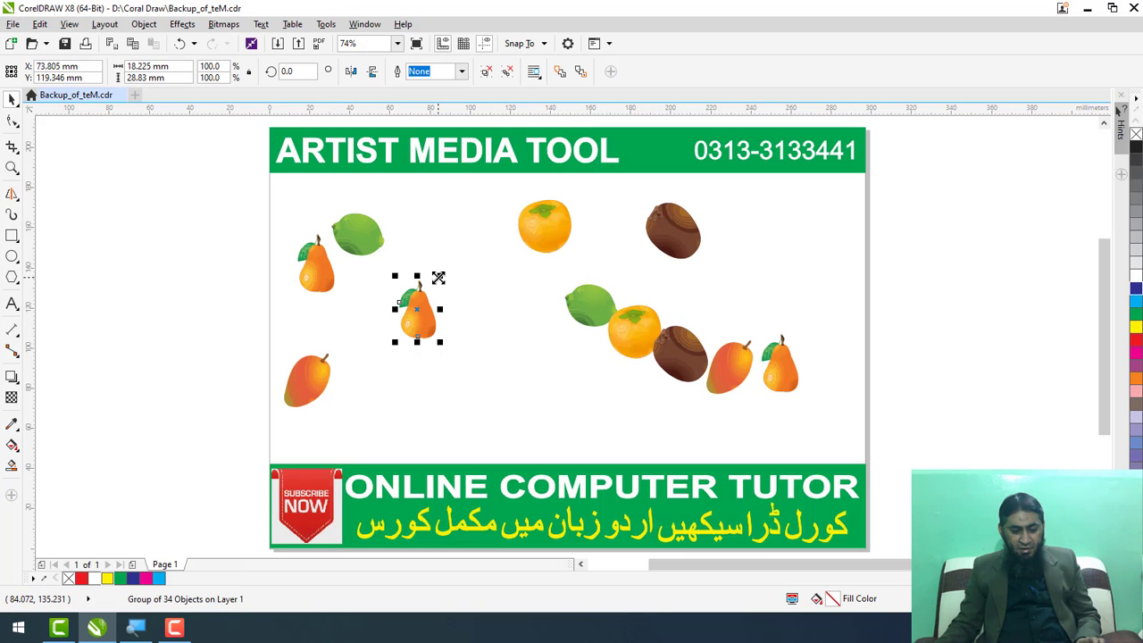
drag(438, 278, 515, 226)
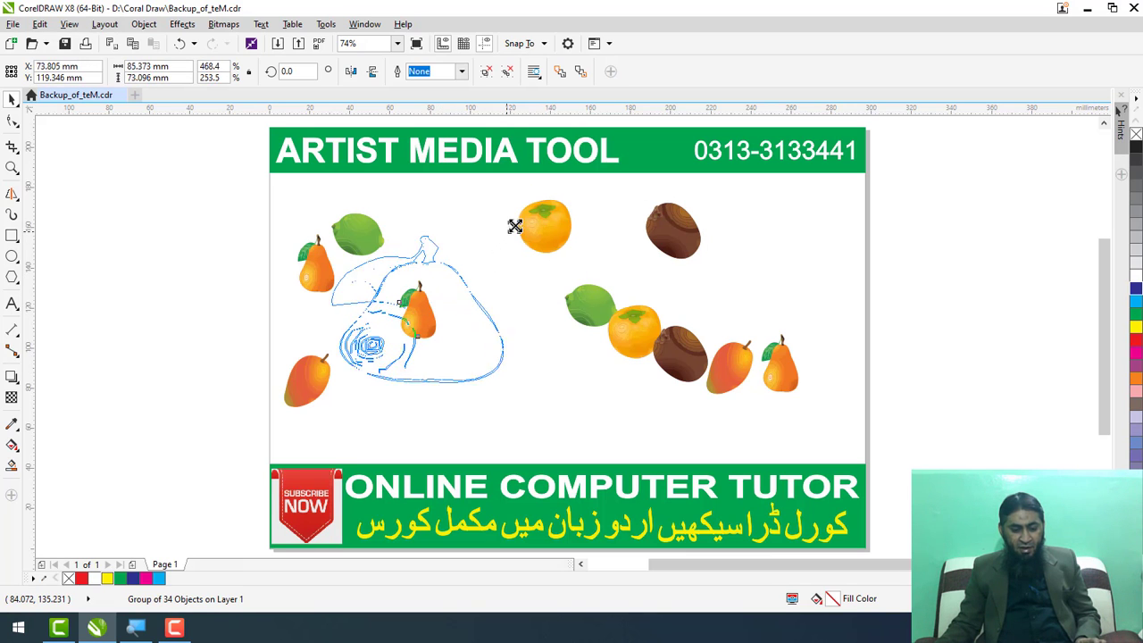
click(562, 395)
drag(489, 371, 547, 420)
click(582, 320)
drag(582, 320, 681, 231)
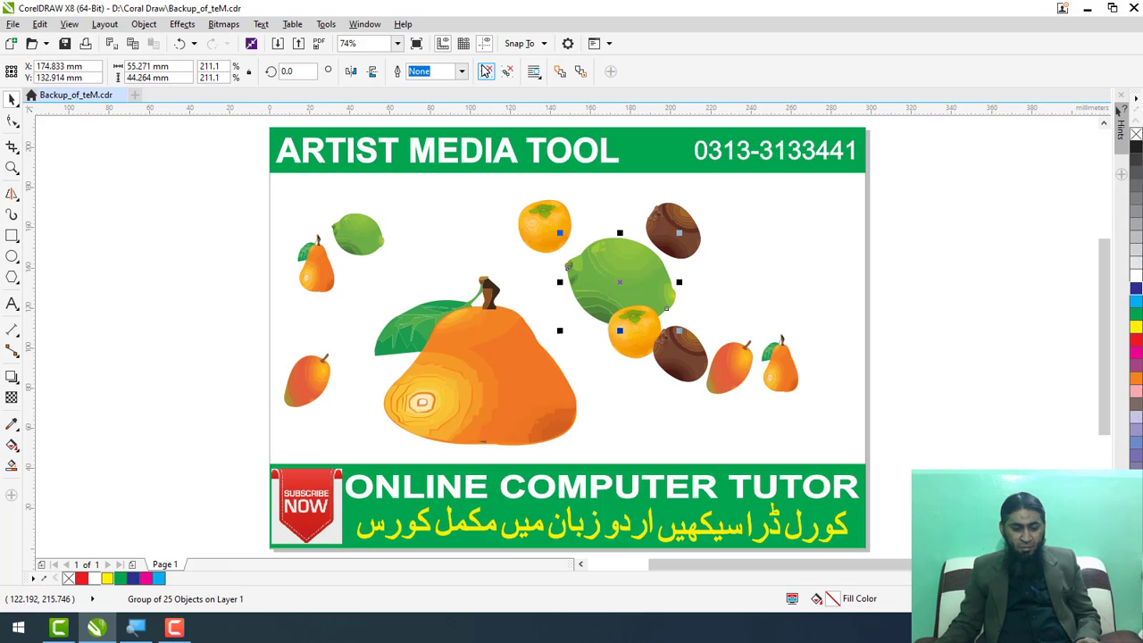
Apply a thick black outline to the enlarged lime and deselect it
click(464, 72)
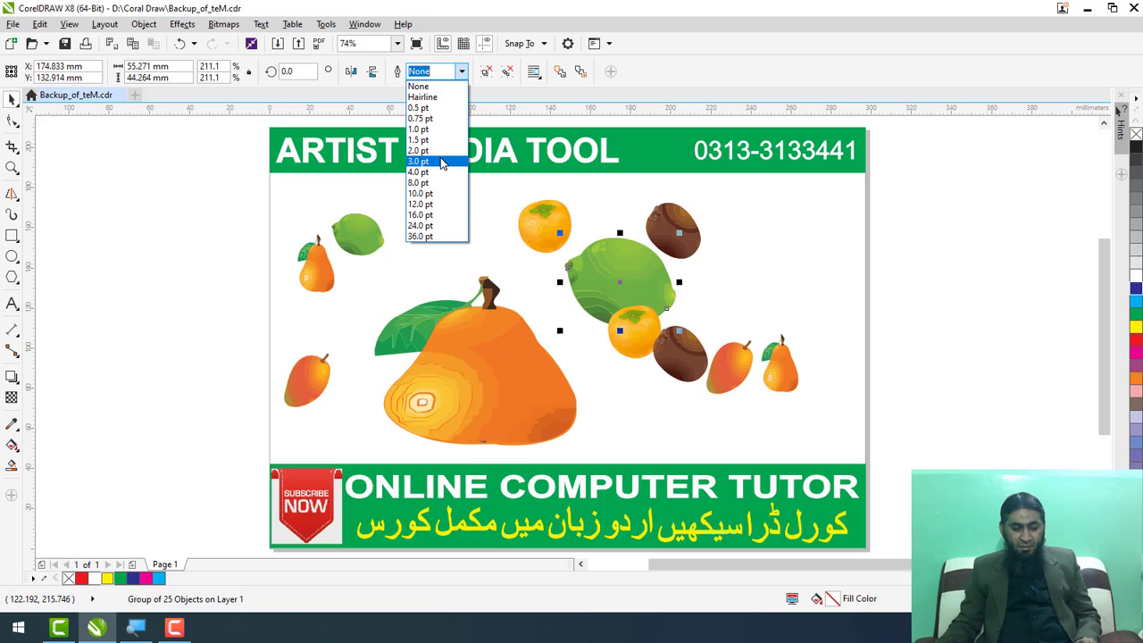
click(426, 198)
click(455, 185)
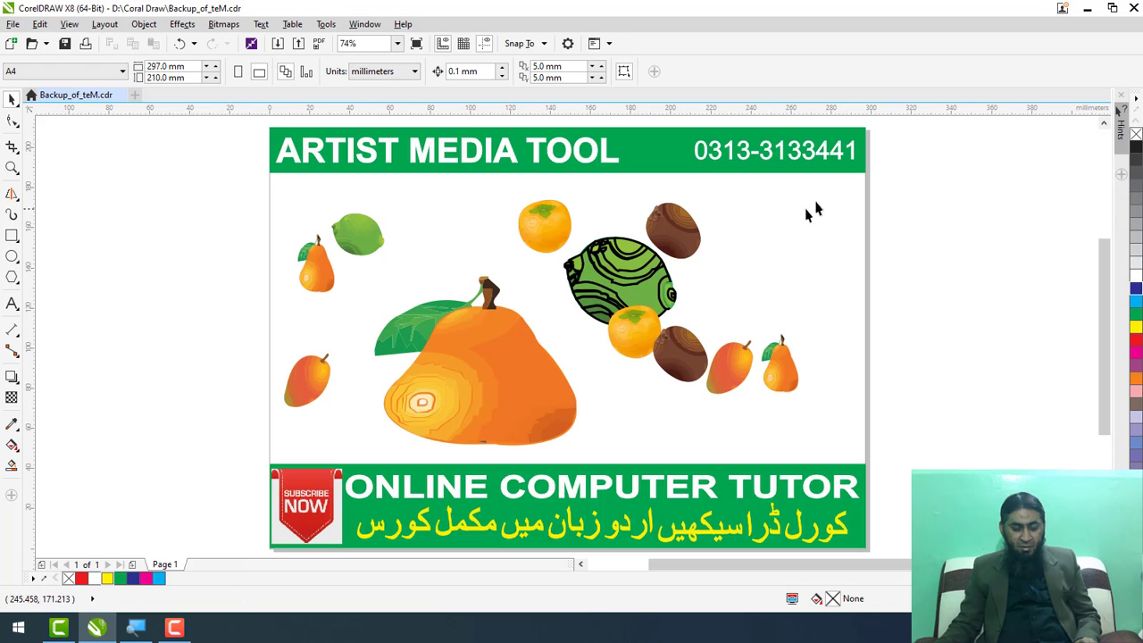
Delete all the fruits from the page, including the enlarged pear
drag(417, 348, 217, 441)
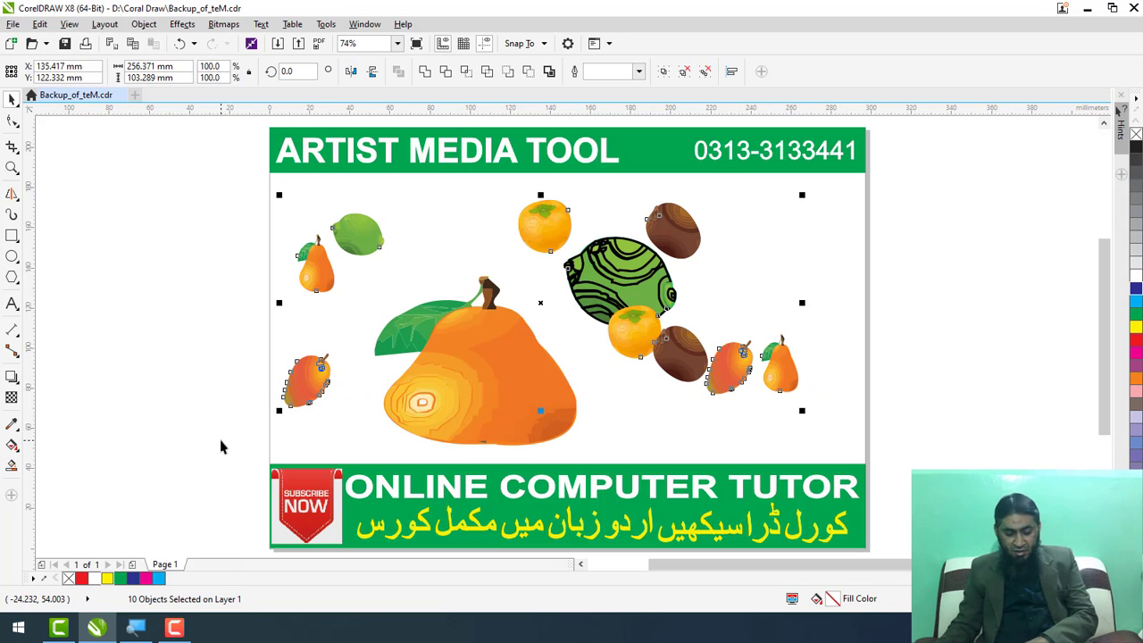
key(Delete)
click(427, 402)
key(Delete)
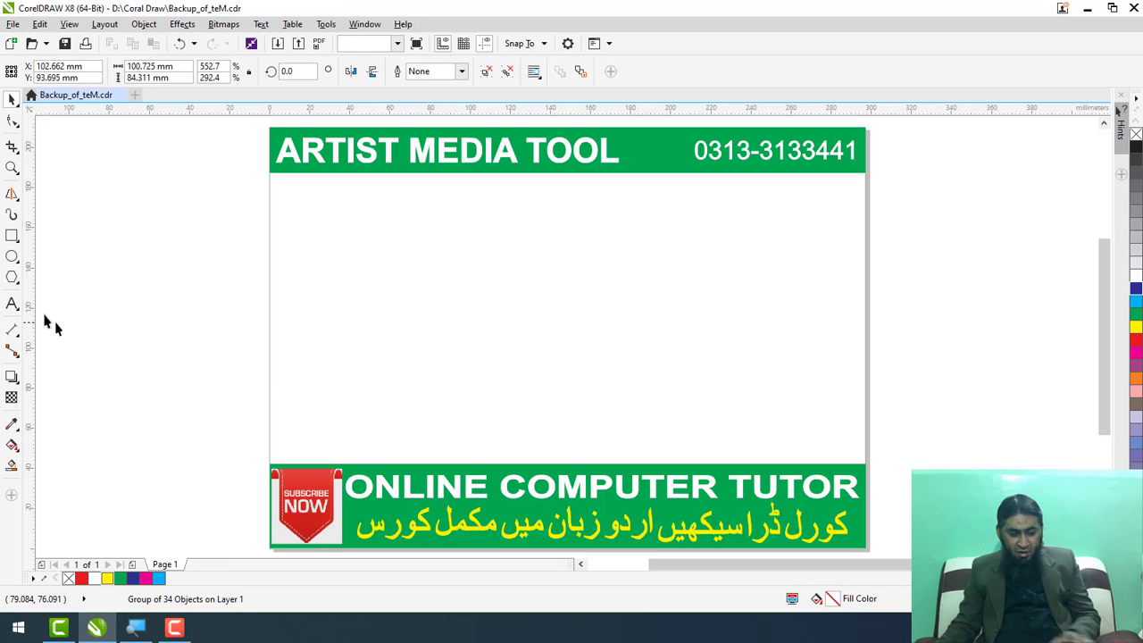
Write a large word across the page in the Artistic Media tool's calligraphic mode at 25.4 mm width and 45° angle, and delete it
click(13, 215)
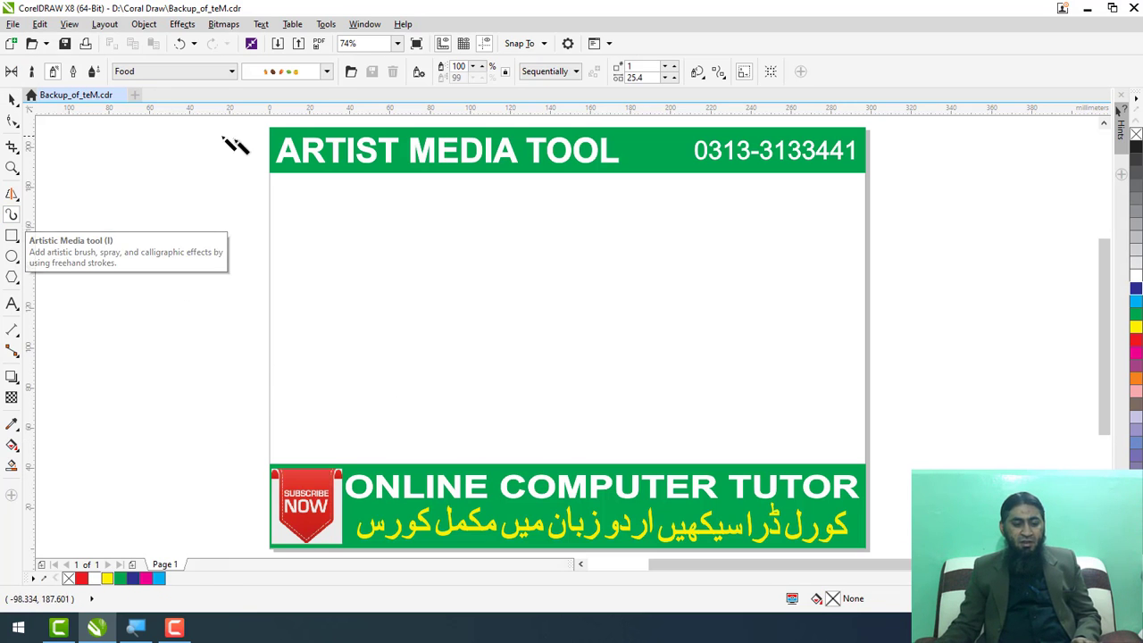
click(70, 76)
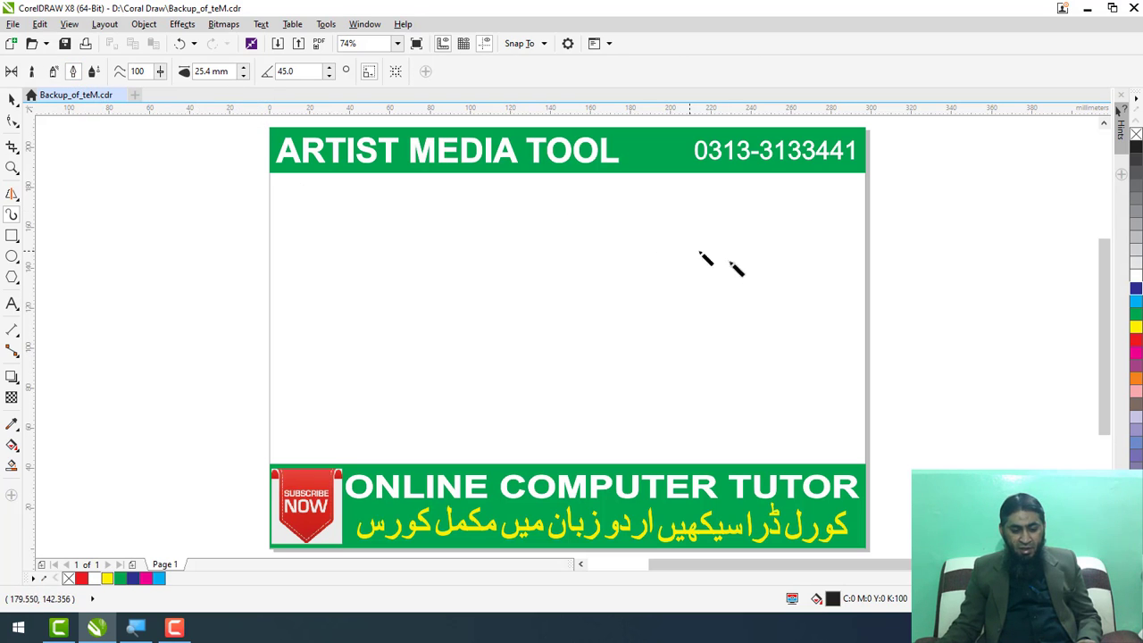
mouse_move(680, 274)
mouse_down()
mouse_move(733, 262)
mouse_move(736, 218)
mouse_move(705, 203)
mouse_move(694, 211)
mouse_move(677, 274)
mouse_move(627, 321)
mouse_move(721, 351)
mouse_move(760, 328)
mouse_move(757, 317)
mouse_move(645, 399)
mouse_move(636, 421)
mouse_move(707, 448)
mouse_move(739, 413)
mouse_move(708, 399)
mouse_move(648, 435)
mouse_move(562, 404)
mouse_move(399, 248)
mouse_move(506, 350)
mouse_move(434, 420)
mouse_move(345, 407)
mouse_move(325, 427)
mouse_up()
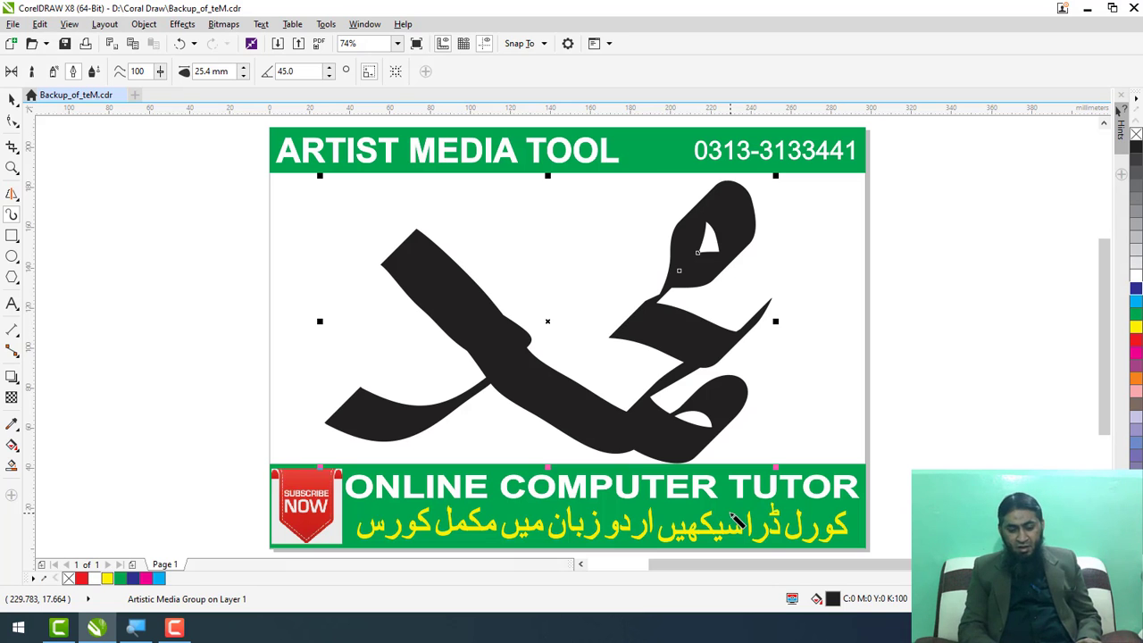
key(Delete)
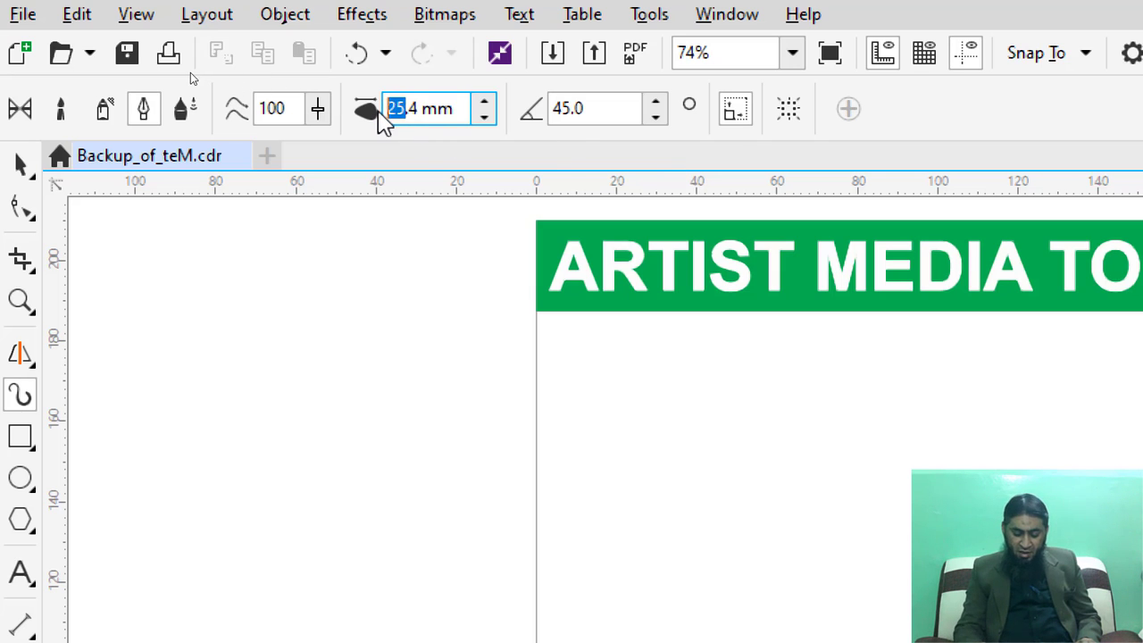
Draw one calligraphic letter at 10.4 mm stroke width and a second one beside it at 20.4 mm
text(10)
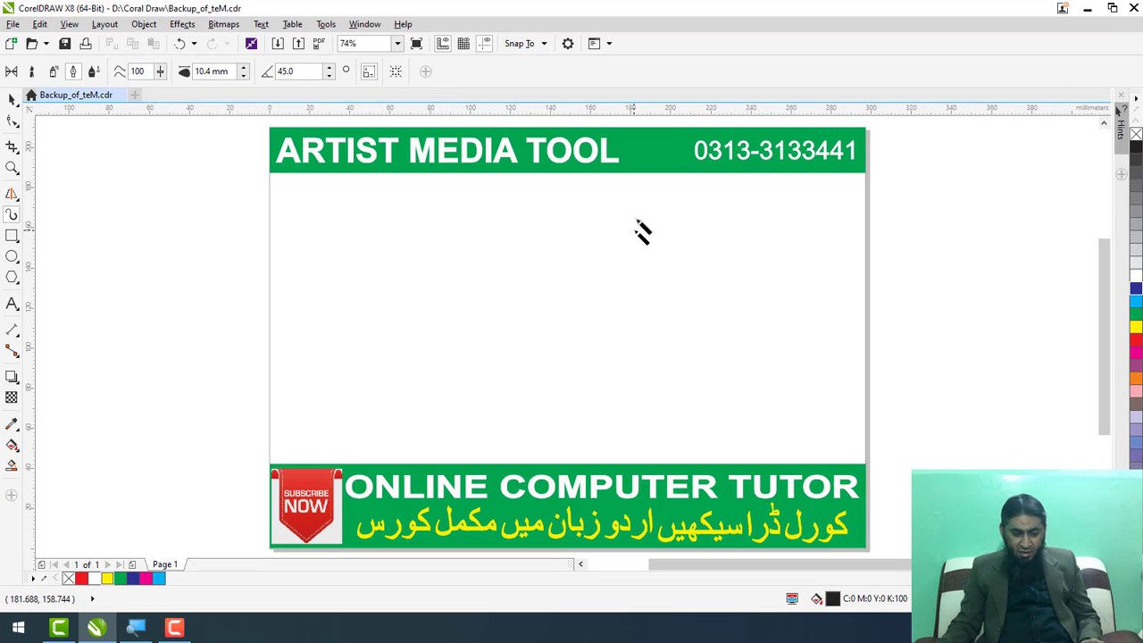
mouse_move(652, 255)
mouse_down()
mouse_move(710, 269)
mouse_move(642, 299)
mouse_move(600, 289)
mouse_move(548, 389)
mouse_up()
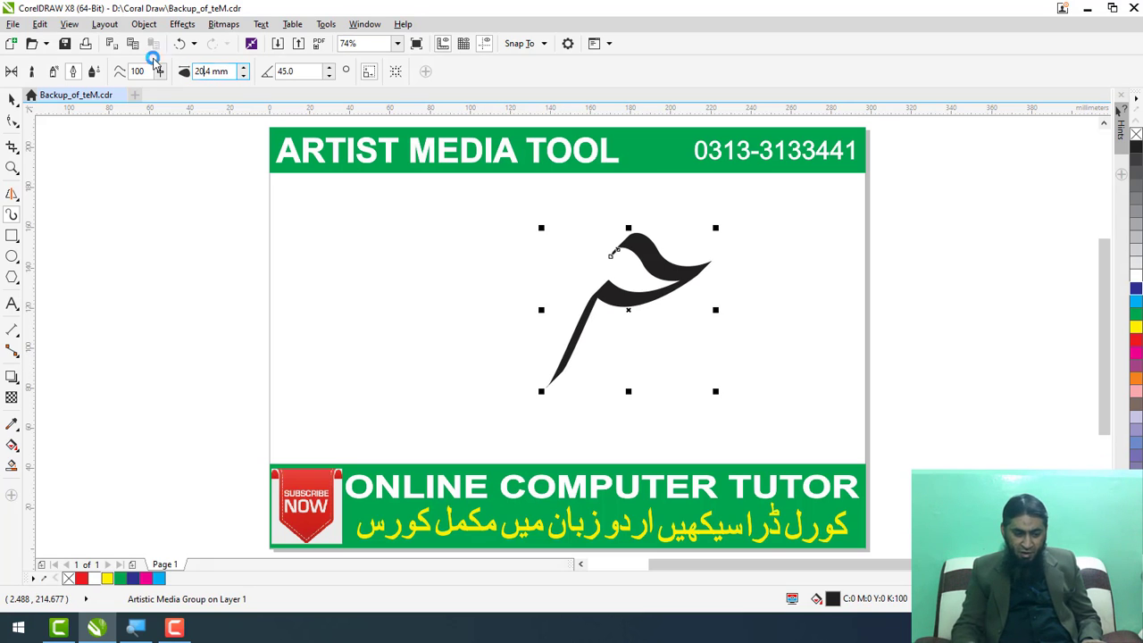
mouse_move(337, 250)
mouse_down()
mouse_move(368, 220)
mouse_move(471, 262)
mouse_move(405, 308)
mouse_move(354, 316)
mouse_move(304, 404)
mouse_up()
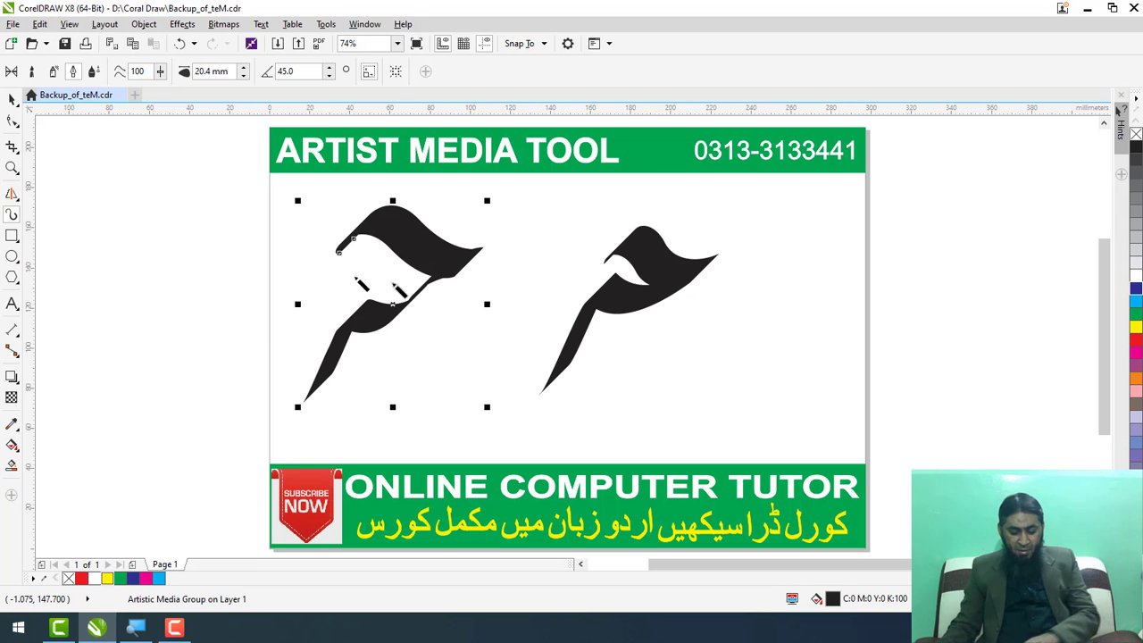
Delete both calligraphic letters from the page
key(Delete)
click(13, 99)
click(648, 296)
key(Delete)
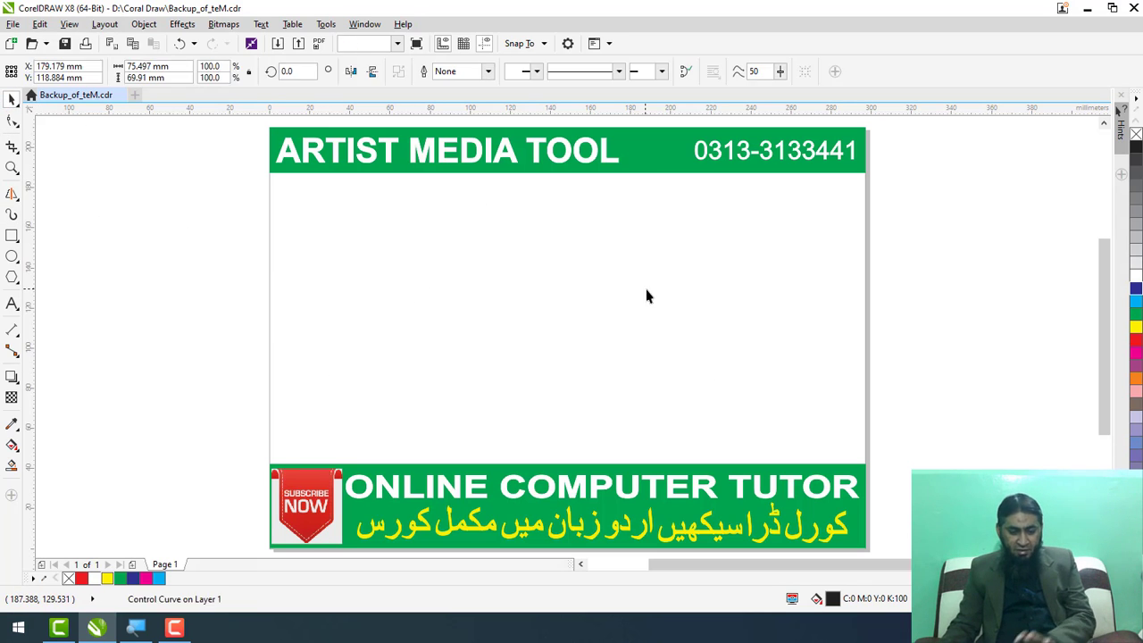
Set the calligraphic angle to 35° and write a large word across the page with the 20.4 mm stroke width
click(12, 217)
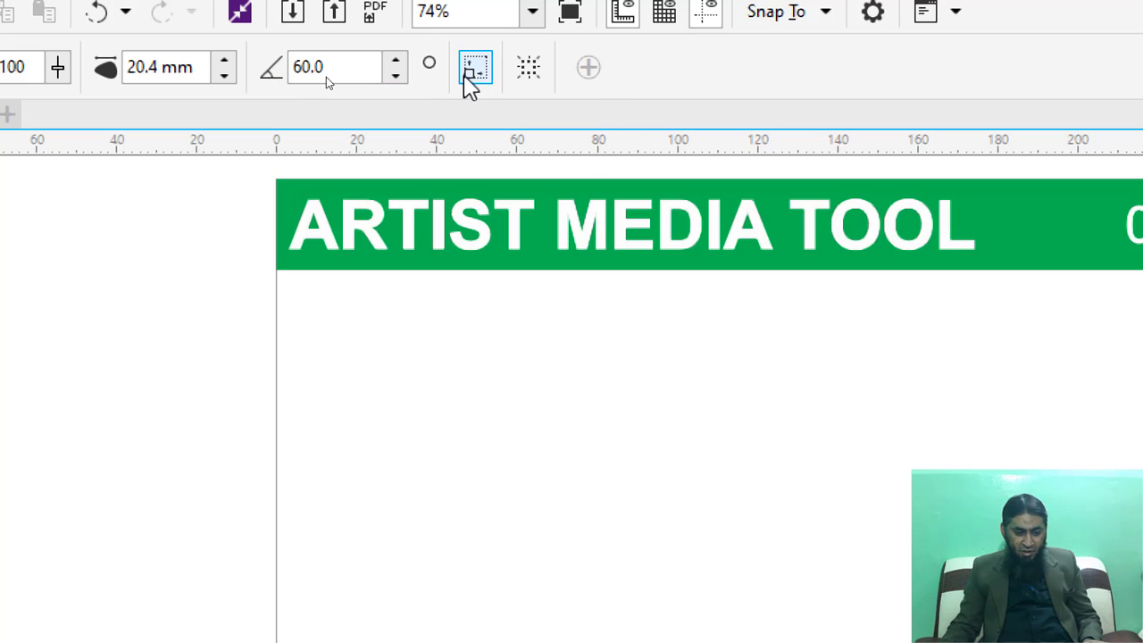
click(391, 77)
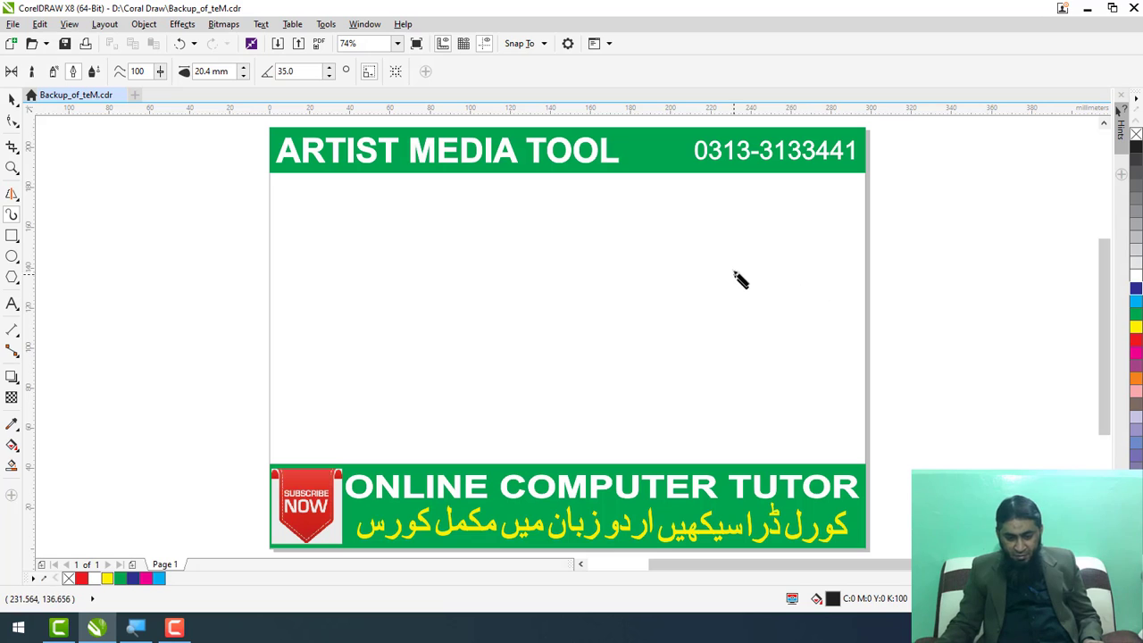
mouse_move(750, 261)
mouse_down()
mouse_move(788, 252)
mouse_move(793, 224)
mouse_move(772, 190)
mouse_move(755, 192)
mouse_move(716, 273)
mouse_move(644, 288)
mouse_move(736, 310)
mouse_move(804, 278)
mouse_up()
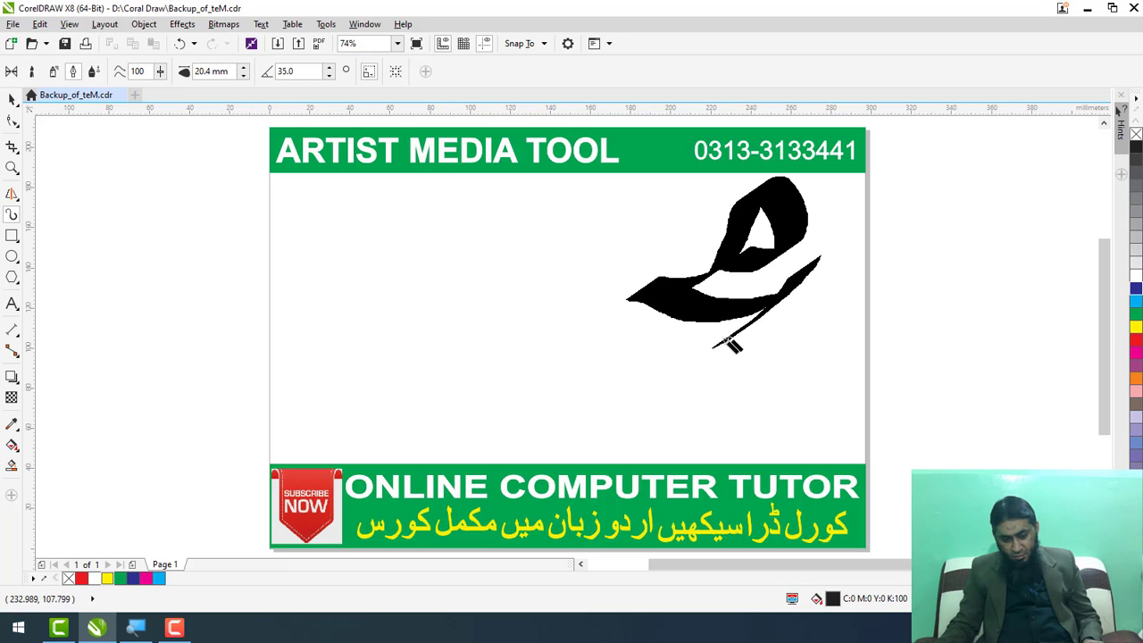
mouse_move(728, 345)
mouse_down()
mouse_move(683, 365)
mouse_move(677, 387)
mouse_move(699, 417)
mouse_move(743, 437)
mouse_move(773, 421)
mouse_move(768, 379)
mouse_move(664, 386)
mouse_move(447, 267)
mouse_move(555, 333)
mouse_up()
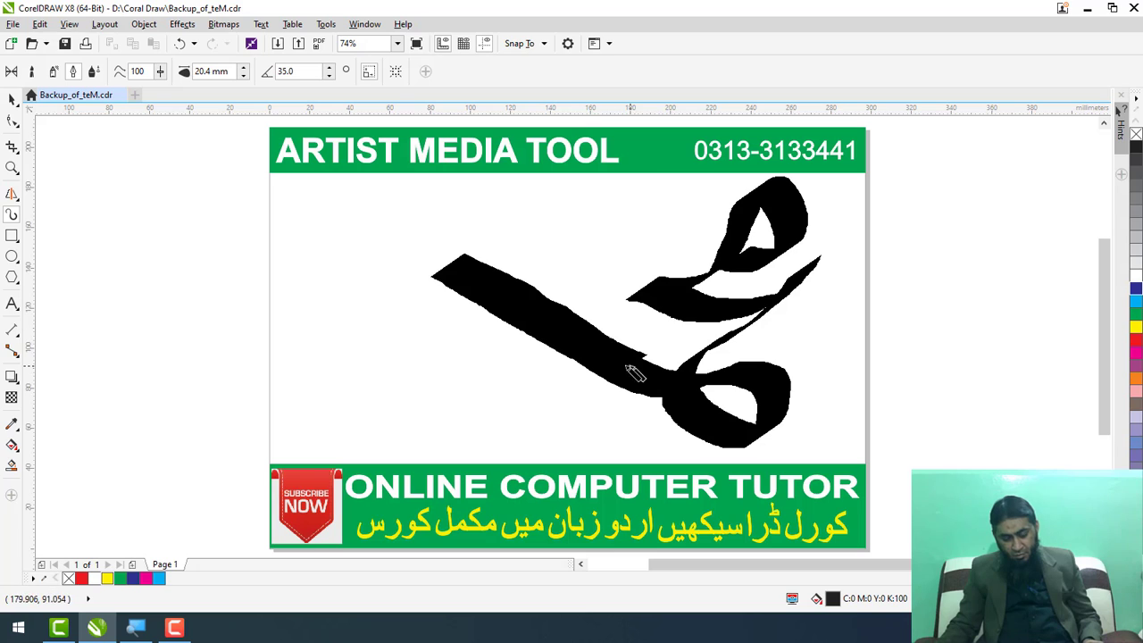
mouse_move(634, 373)
mouse_down()
mouse_move(558, 420)
mouse_move(451, 423)
mouse_move(401, 406)
mouse_up()
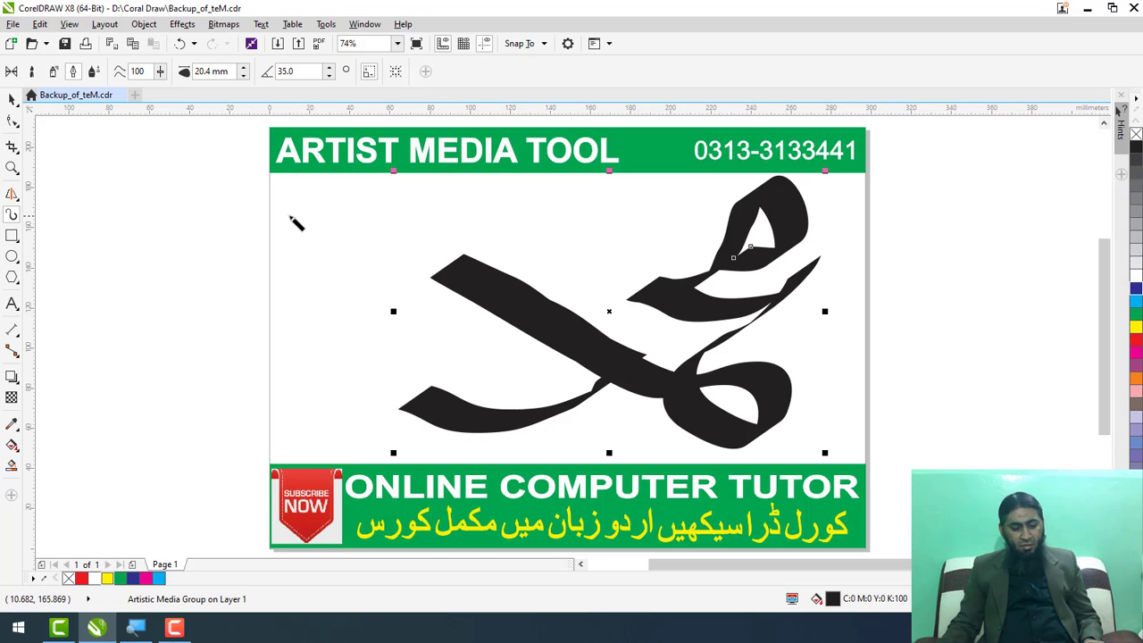
Write a second large word across the page's left edge with the 20.4 mm calligraphic stroke at 35°
drag(293, 220, 337, 386)
mouse_move(253, 252)
mouse_down()
mouse_move(275, 359)
mouse_move(260, 411)
mouse_move(202, 283)
mouse_up()
mouse_move(200, 333)
mouse_down()
mouse_move(204, 387)
mouse_move(176, 454)
mouse_move(127, 366)
mouse_move(111, 273)
mouse_move(74, 385)
mouse_move(52, 396)
mouse_move(126, 427)
mouse_up()
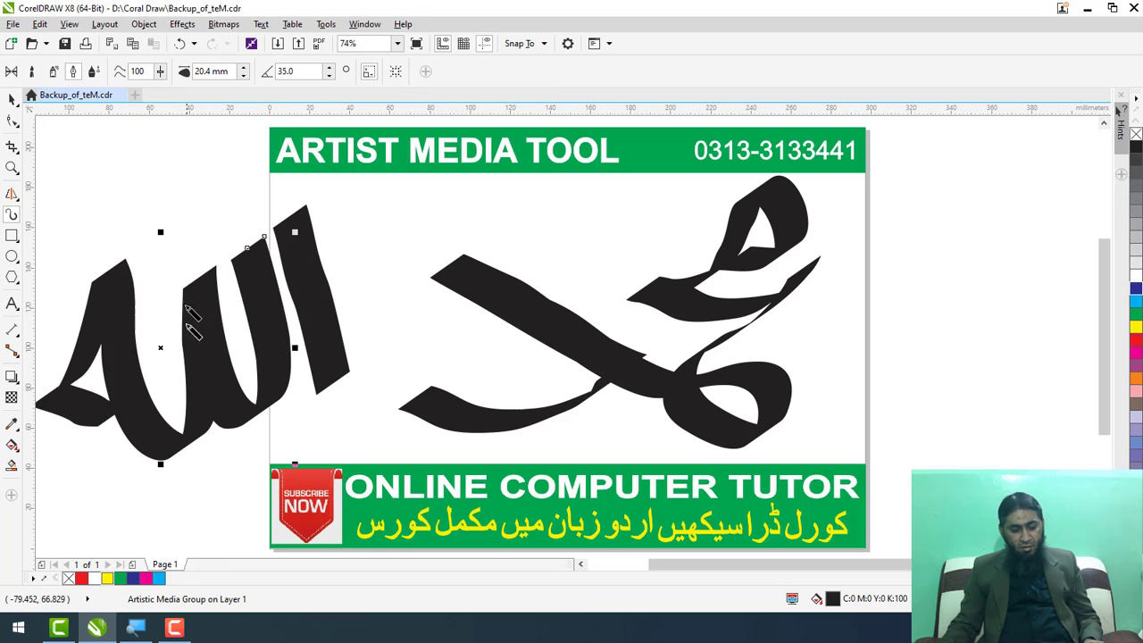
mouse_move(219, 150)
mouse_down()
mouse_move(206, 195)
mouse_move(179, 187)
mouse_move(148, 210)
mouse_move(121, 166)
mouse_move(152, 165)
mouse_up()
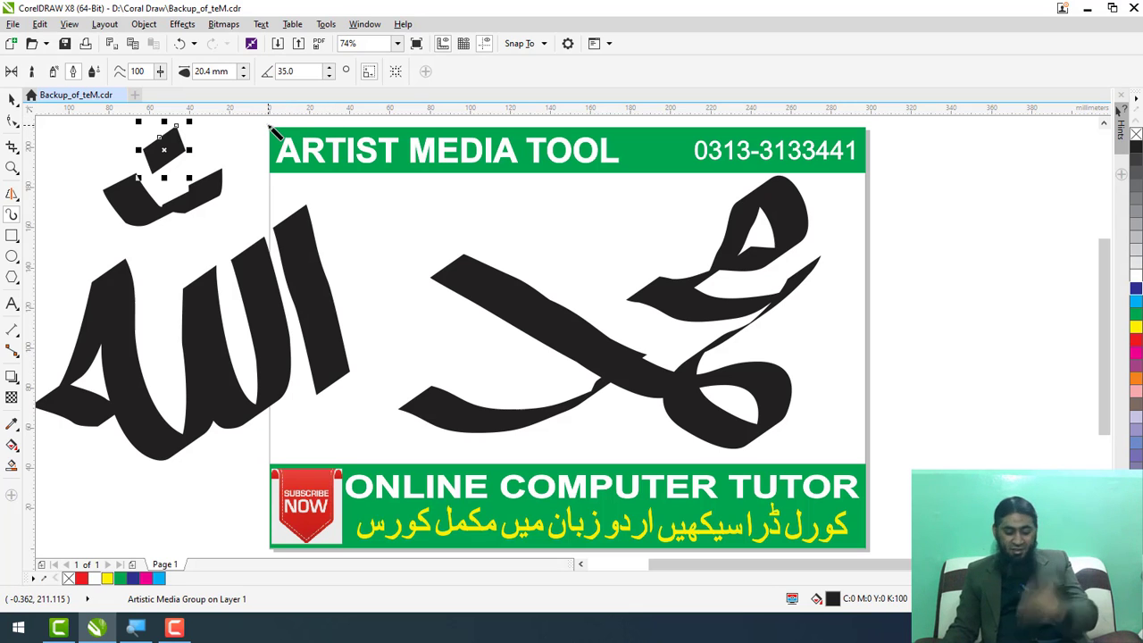
Delete all calligraphic strokes of both large words, on and beside the page
click(243, 129)
key(Delete)
click(12, 98)
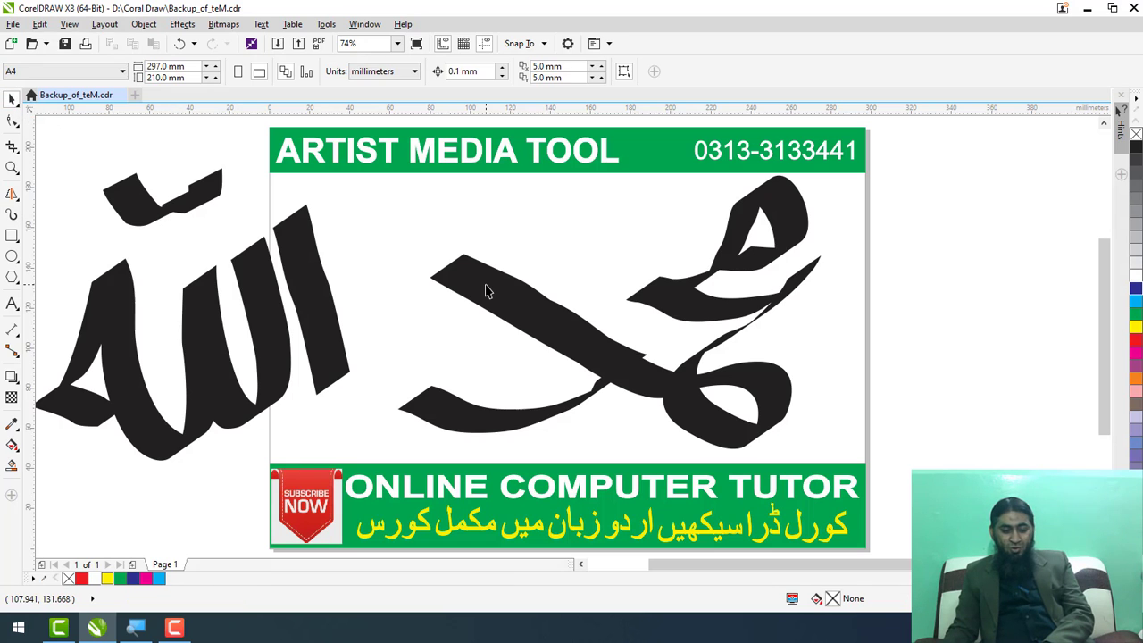
click(515, 304)
key(Delete)
click(301, 324)
key(Delete)
click(255, 316)
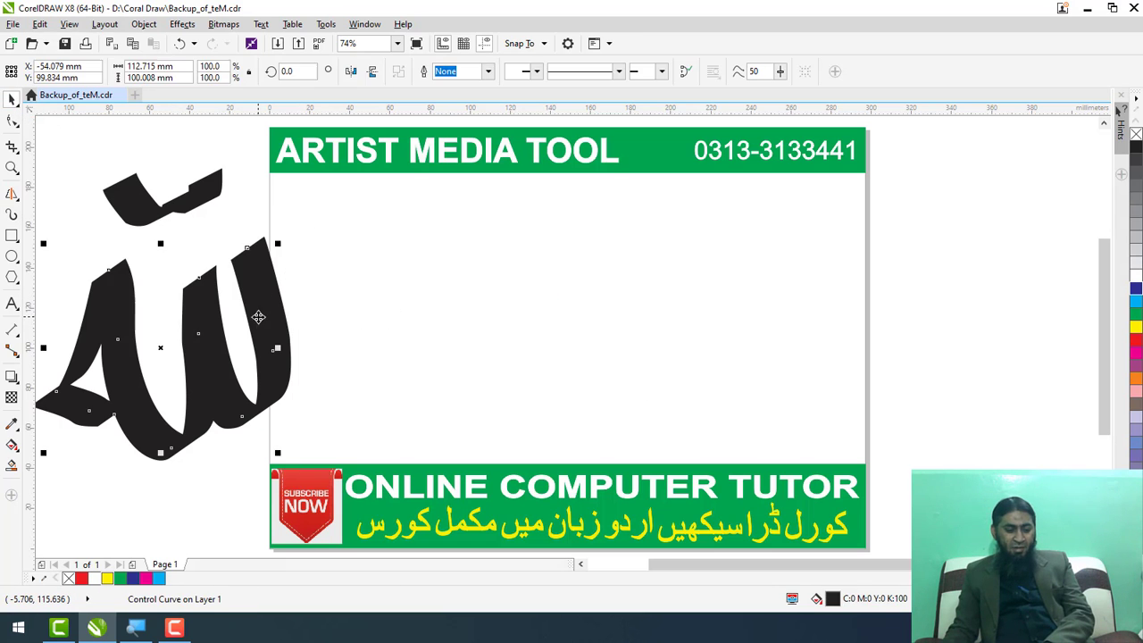
key(Delete)
click(158, 220)
key(Delete)
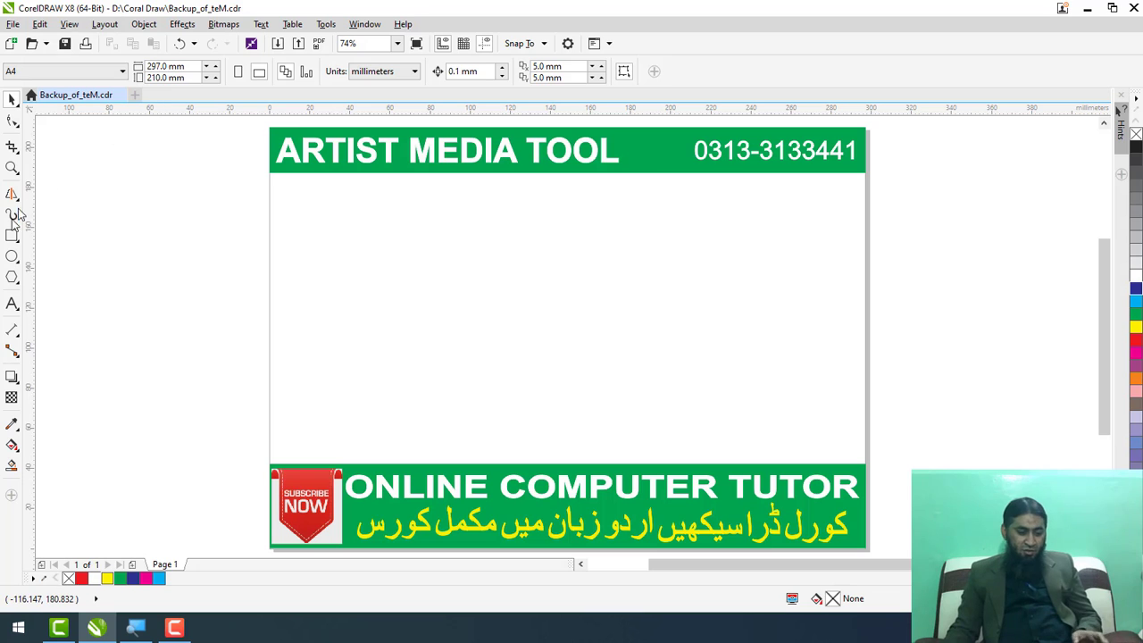
In Artistic Media pressure mode, draw a short diagonal stroke and a long looping stroke at 20.4 mm width, deleting each one
click(11, 218)
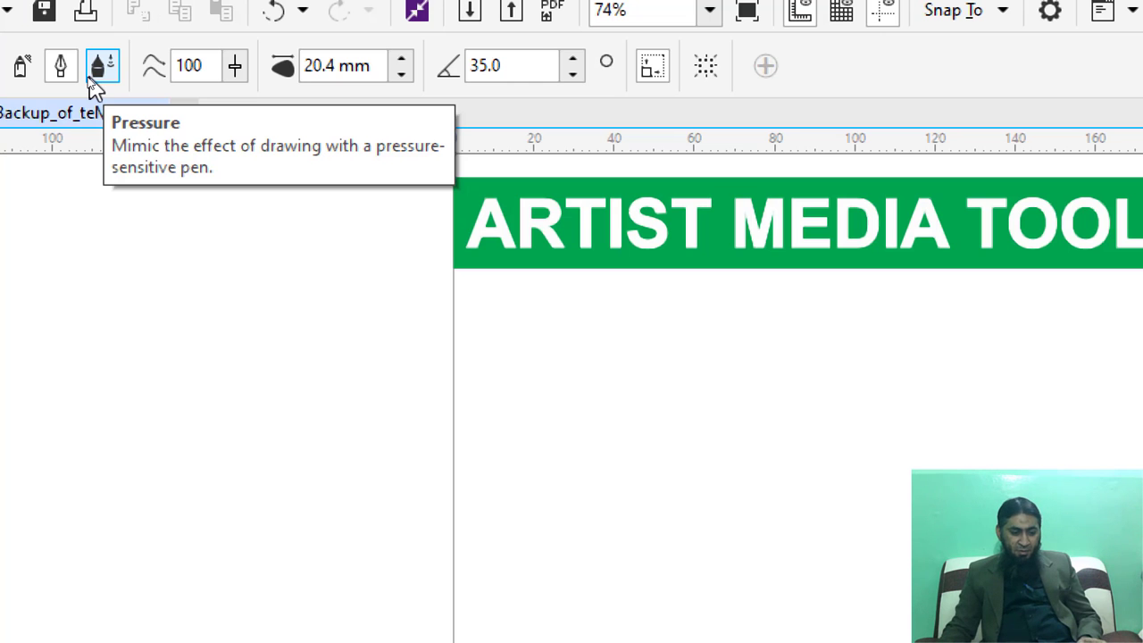
click(89, 77)
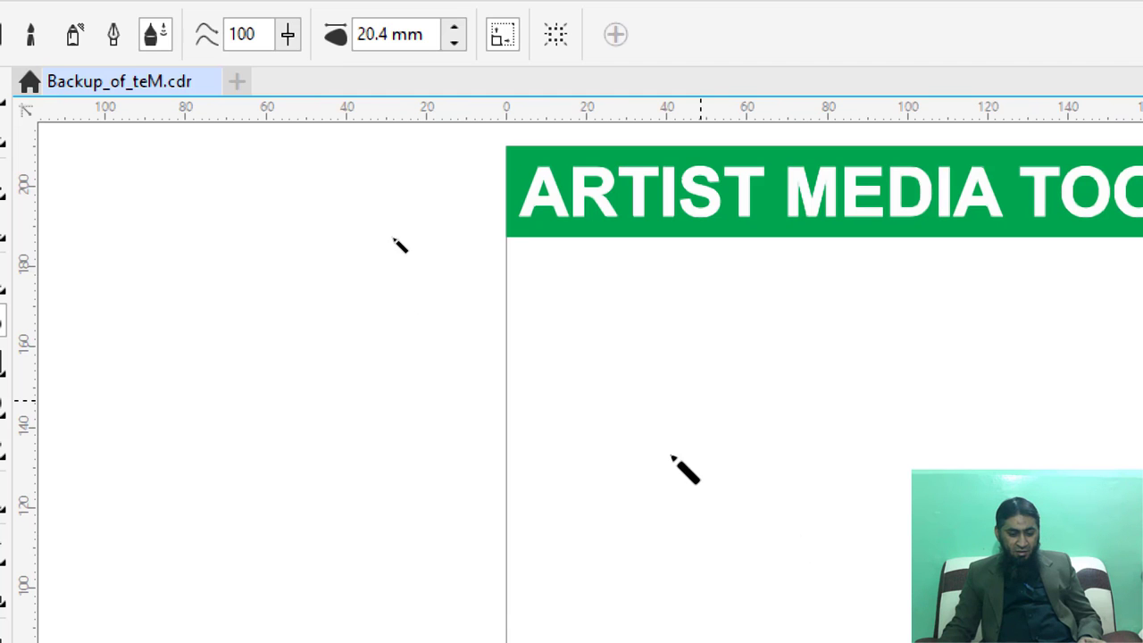
drag(616, 590, 795, 457)
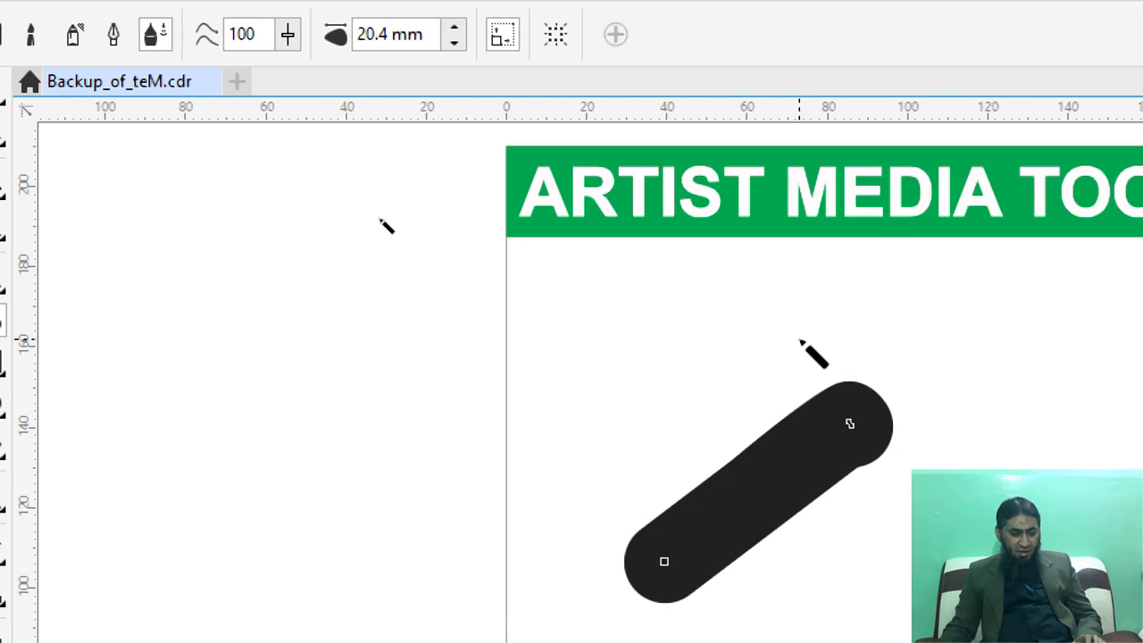
key(Delete)
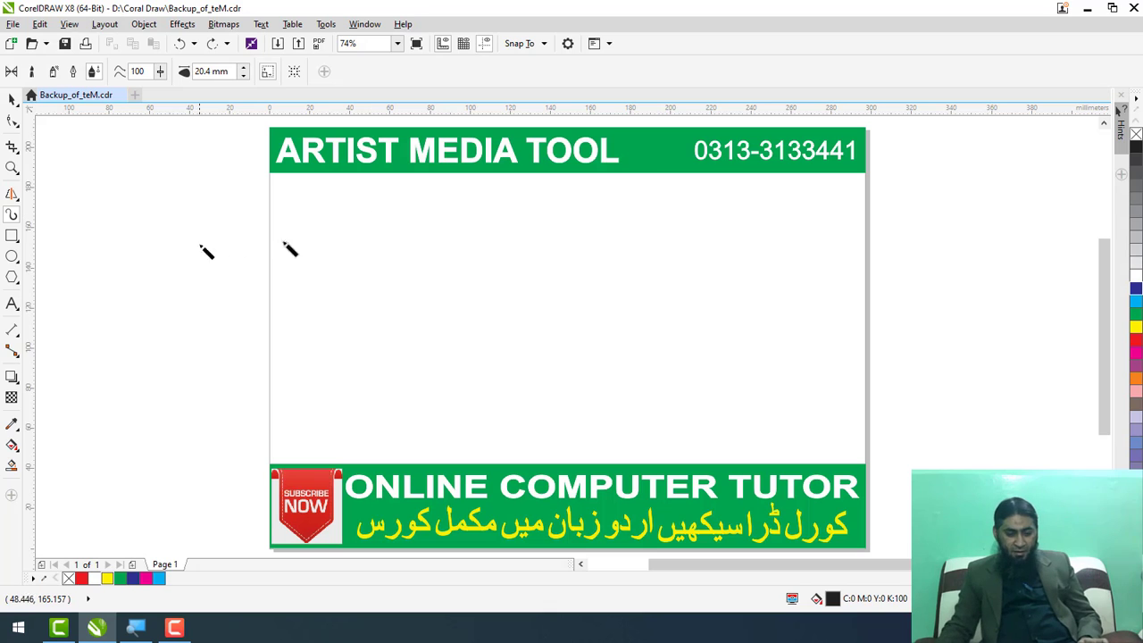
mouse_move(681, 205)
mouse_down()
mouse_move(680, 341)
mouse_move(598, 271)
mouse_move(516, 270)
mouse_move(487, 344)
mouse_move(396, 377)
mouse_move(371, 265)
mouse_move(639, 426)
mouse_move(787, 366)
mouse_move(860, 282)
mouse_move(955, 348)
mouse_move(859, 231)
mouse_move(708, 369)
mouse_move(481, 320)
mouse_move(107, 357)
mouse_up()
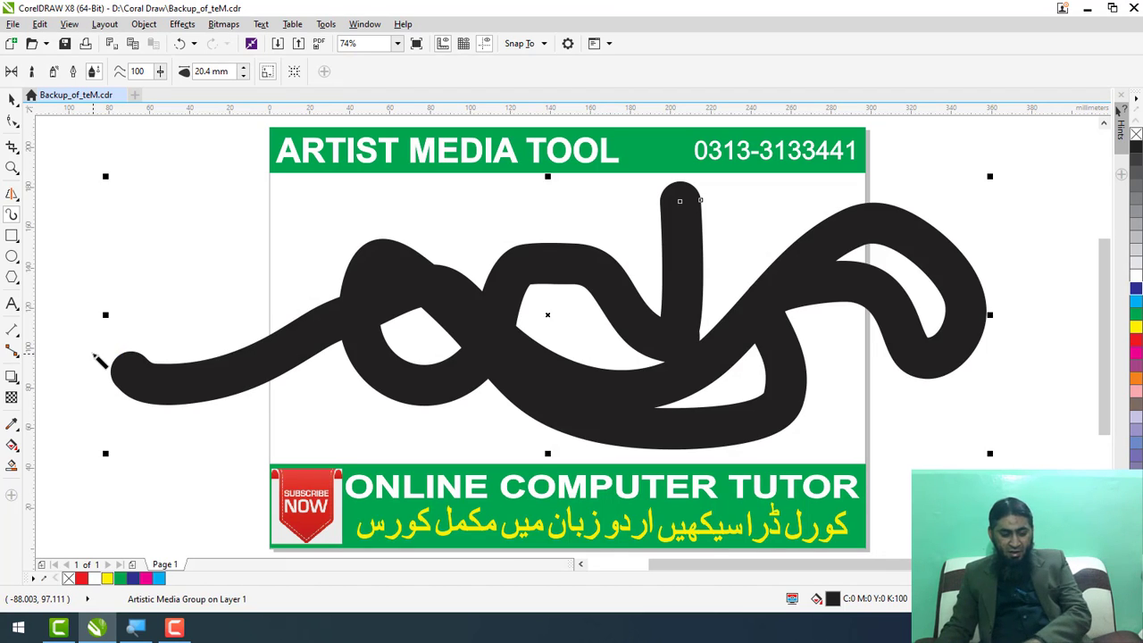
key(Delete)
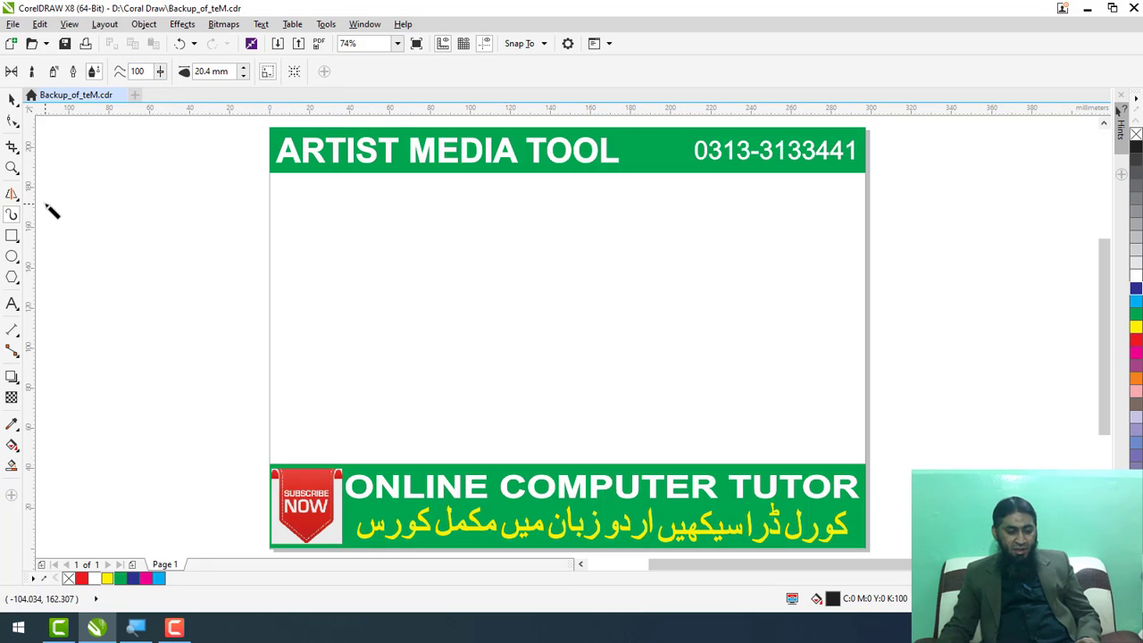
Switch the Artistic Media tool to sprayer mode with the Brush Strokes category and the green leaf spray pattern
right_click(13, 225)
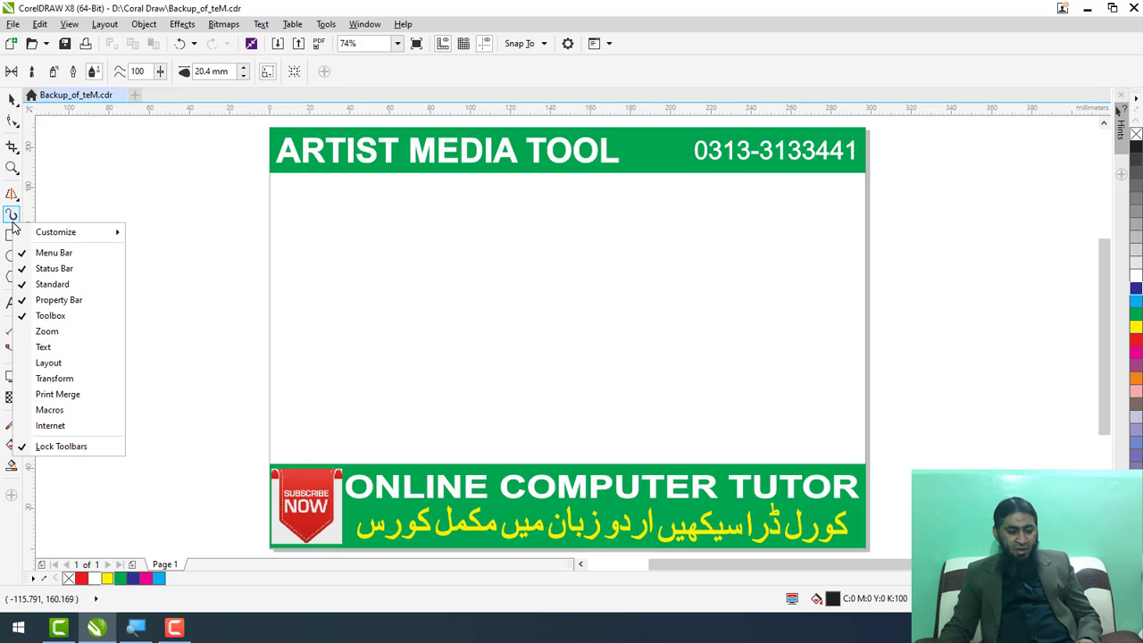
click(13, 214)
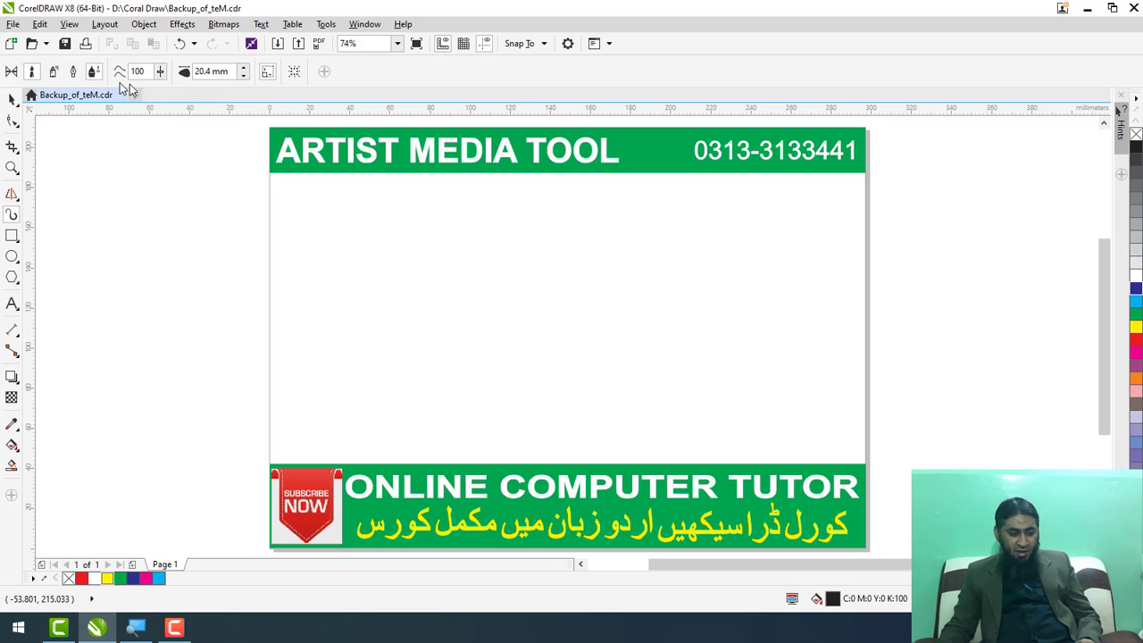
click(71, 76)
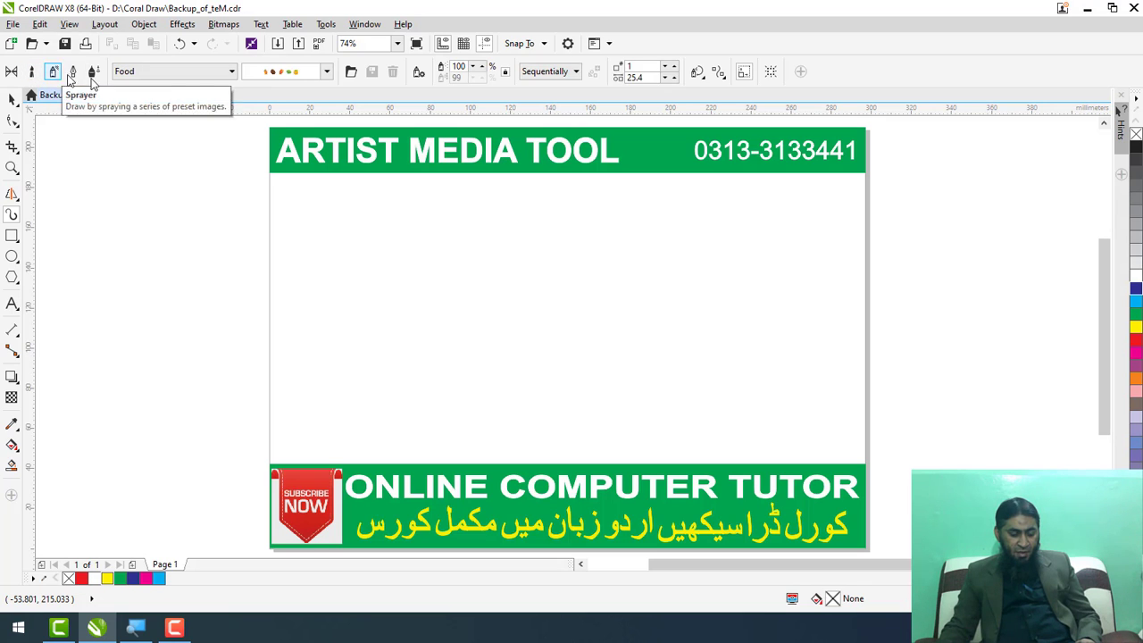
click(231, 71)
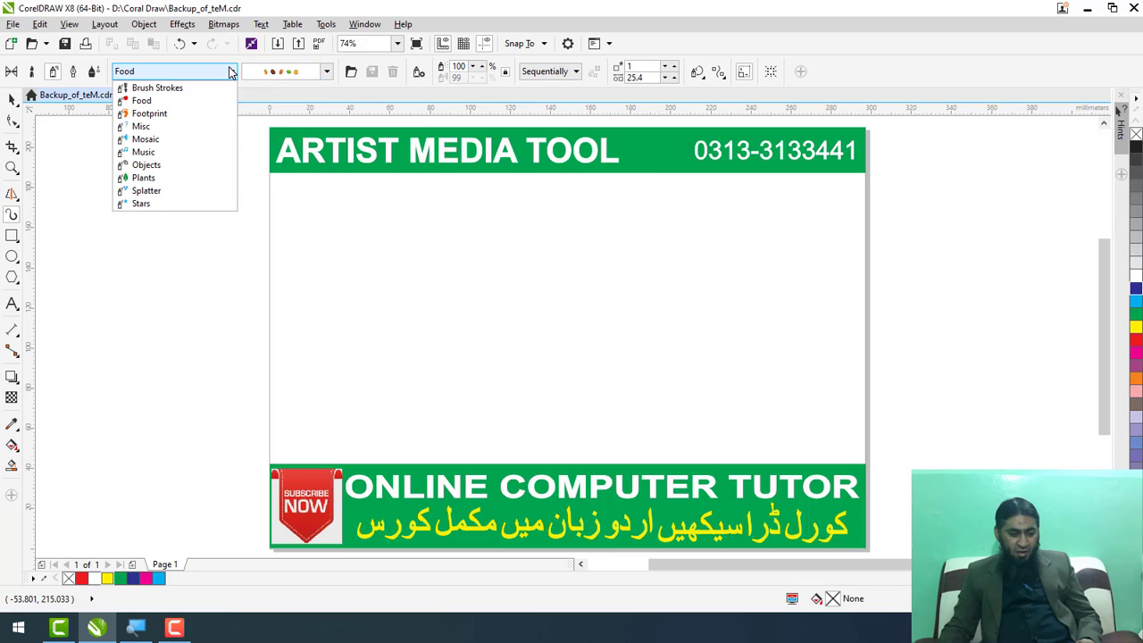
click(187, 91)
click(327, 71)
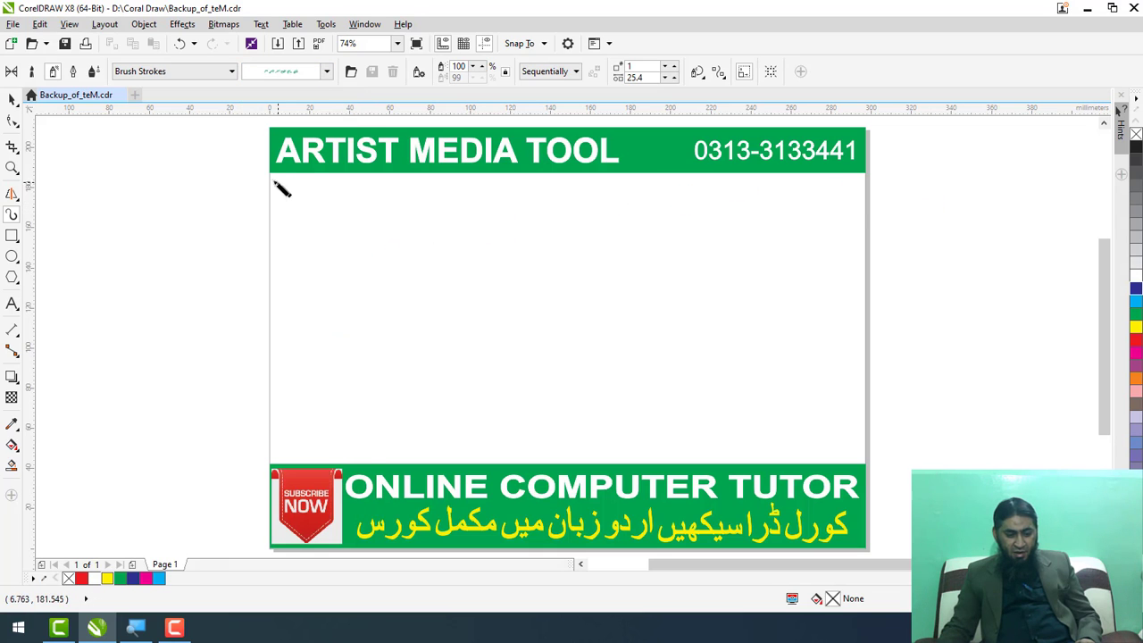
Spray a leaf border around the page's blank area in four separate strokes, one per side, and undo them all
mouse_move(275, 193)
mouse_down()
mouse_move(625, 212)
mouse_move(871, 204)
mouse_up()
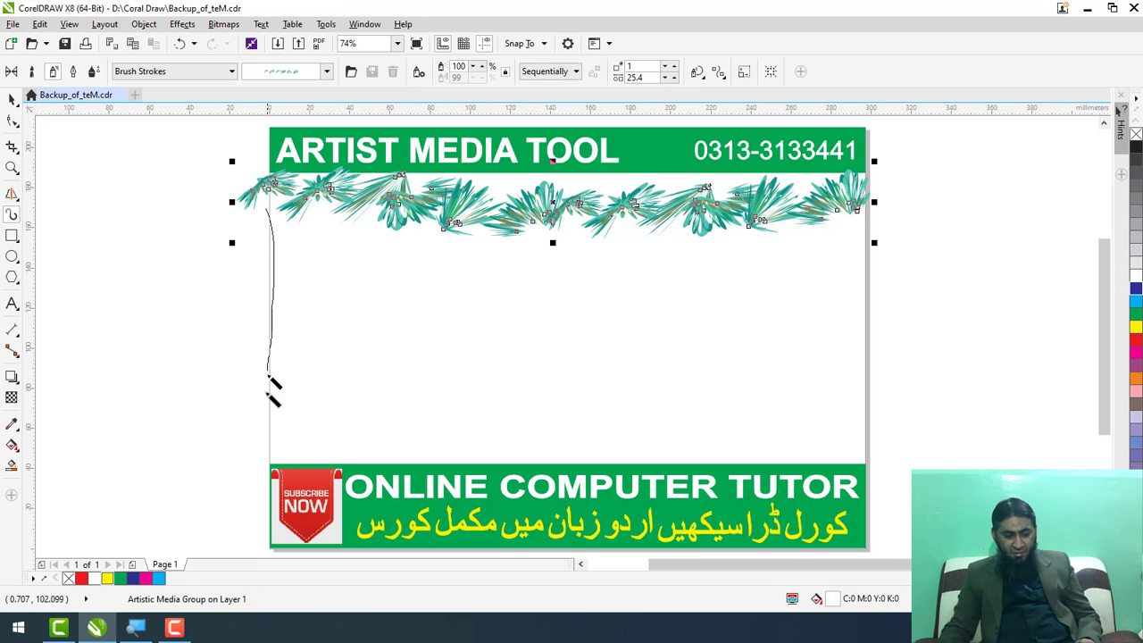
mouse_move(270, 380)
mouse_down()
mouse_move(266, 438)
mouse_move(725, 440)
mouse_up()
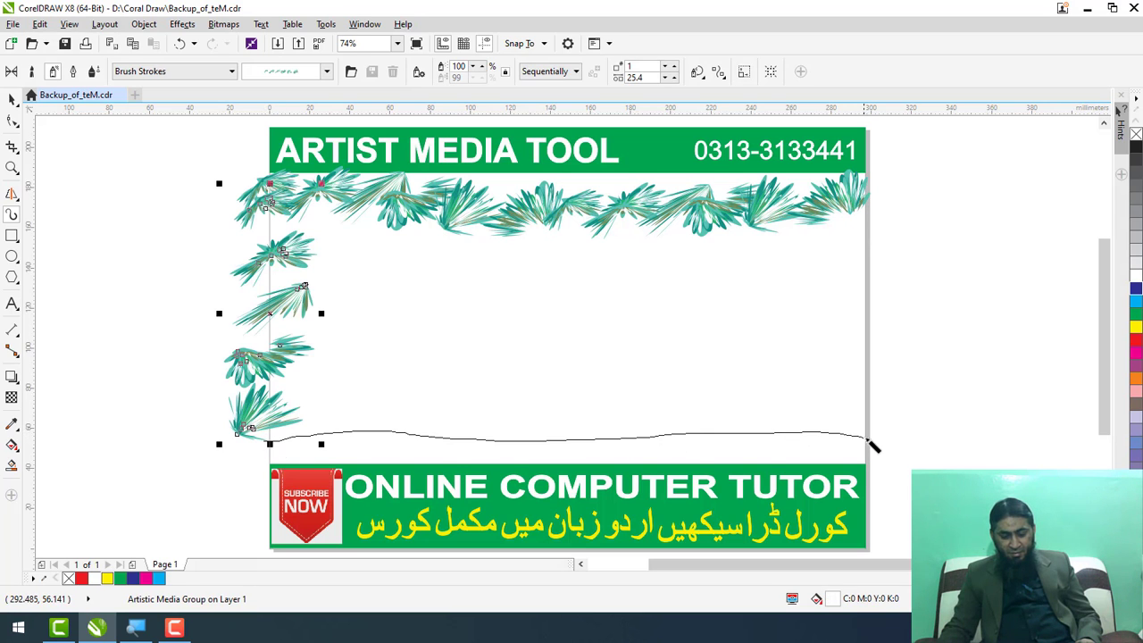
drag(873, 445, 874, 445)
drag(864, 166, 863, 163)
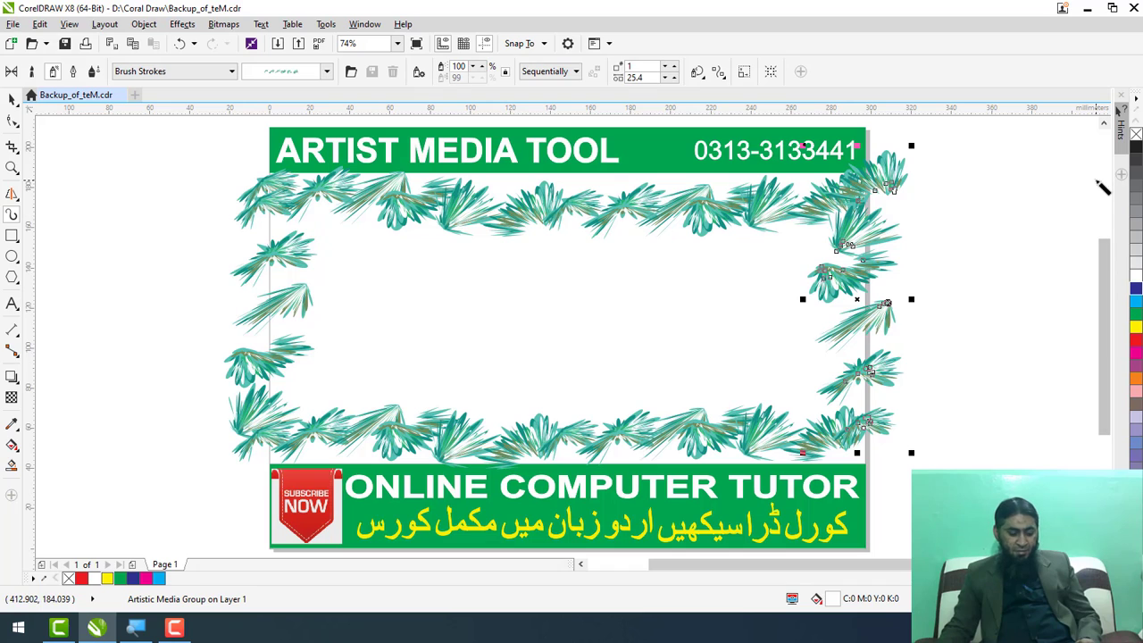
key(ctrl+z)
key(ctrl+z)
key(ctrl+z)
key(ctrl+z)
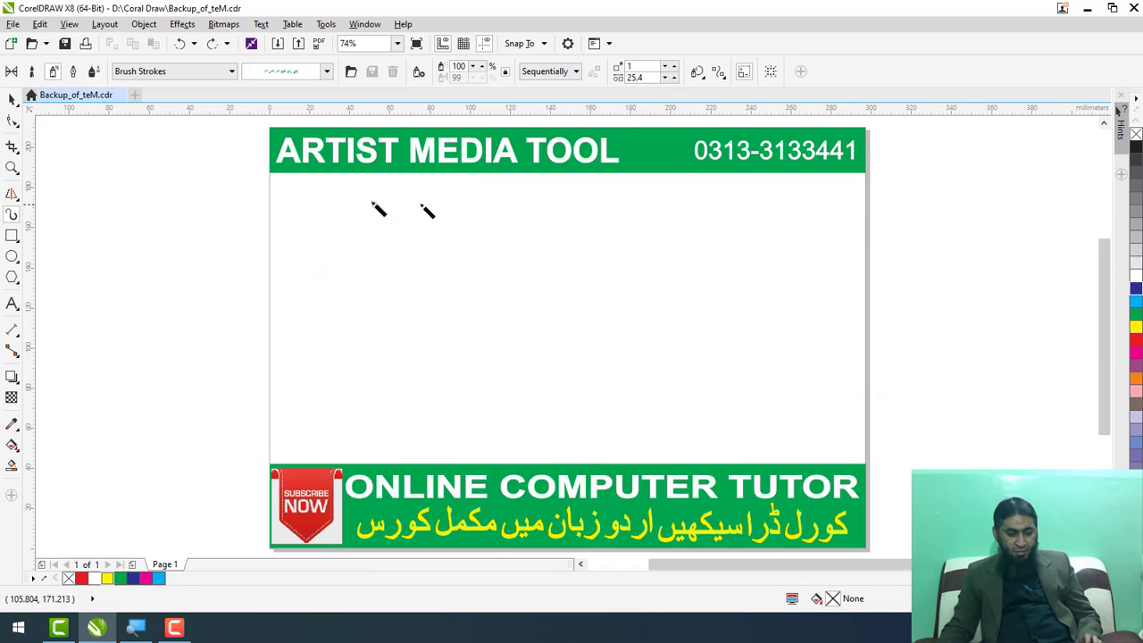
Spray a leaf border around the page's blank area in one continuous stroke, and add winding leaf strokes across its interior
mouse_move(273, 189)
mouse_down()
mouse_move(563, 208)
mouse_move(866, 203)
mouse_move(863, 399)
mouse_up()
mouse_move(724, 441)
mouse_down()
mouse_move(293, 437)
mouse_move(283, 381)
mouse_move(314, 253)
mouse_up()
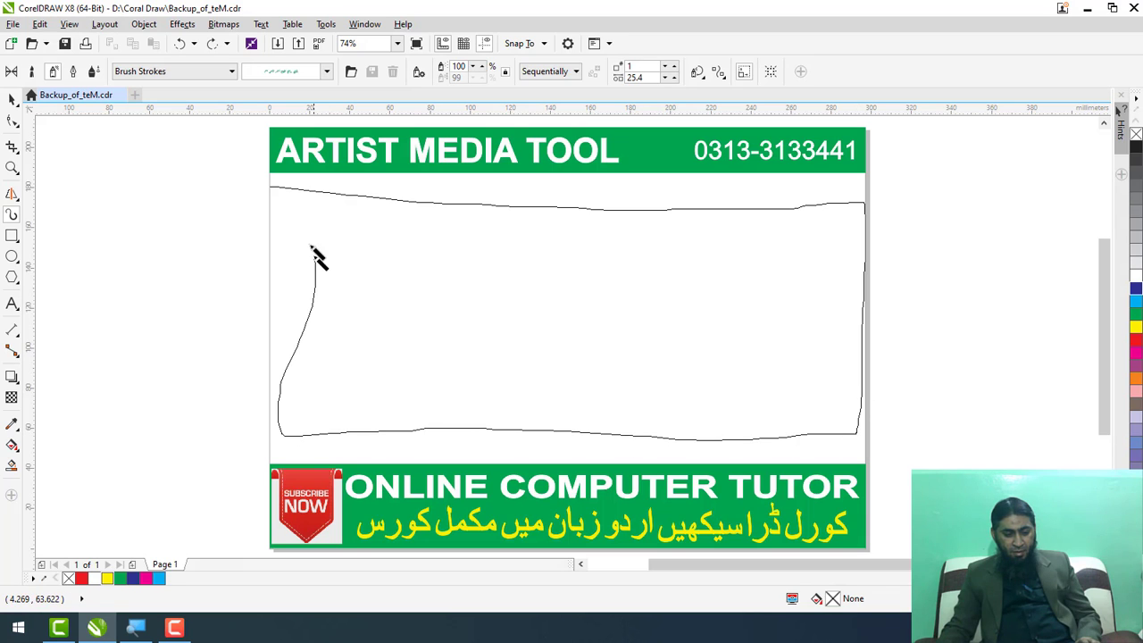
drag(282, 201, 273, 189)
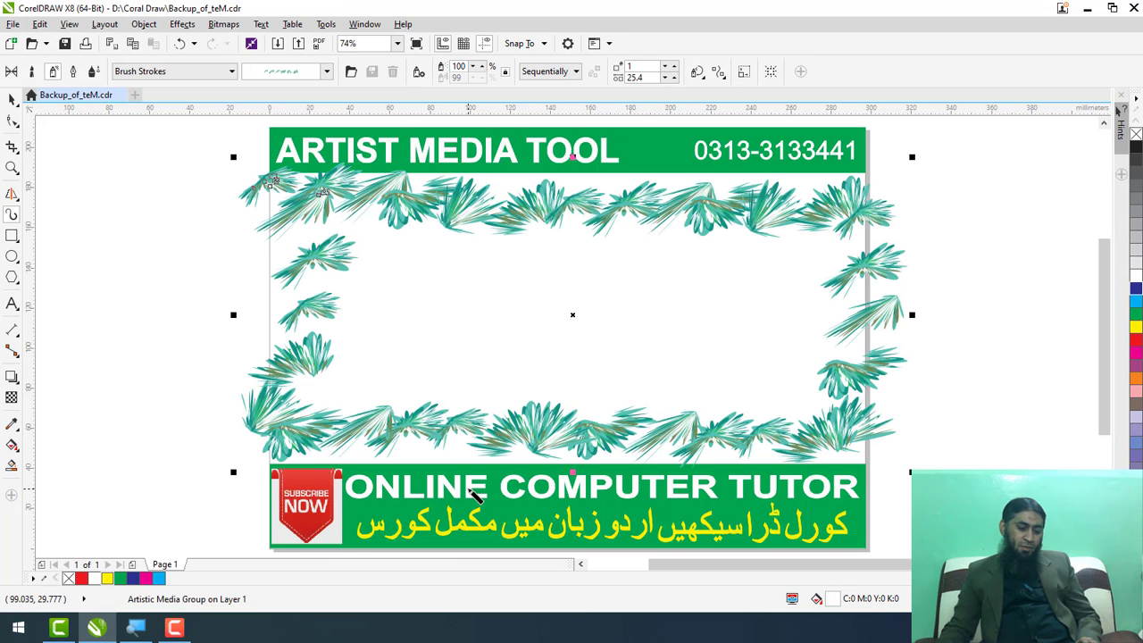
mouse_move(386, 268)
mouse_down()
mouse_move(577, 308)
mouse_move(808, 323)
mouse_up()
mouse_move(793, 260)
mouse_down()
mouse_move(582, 265)
mouse_move(454, 354)
mouse_move(322, 355)
mouse_up()
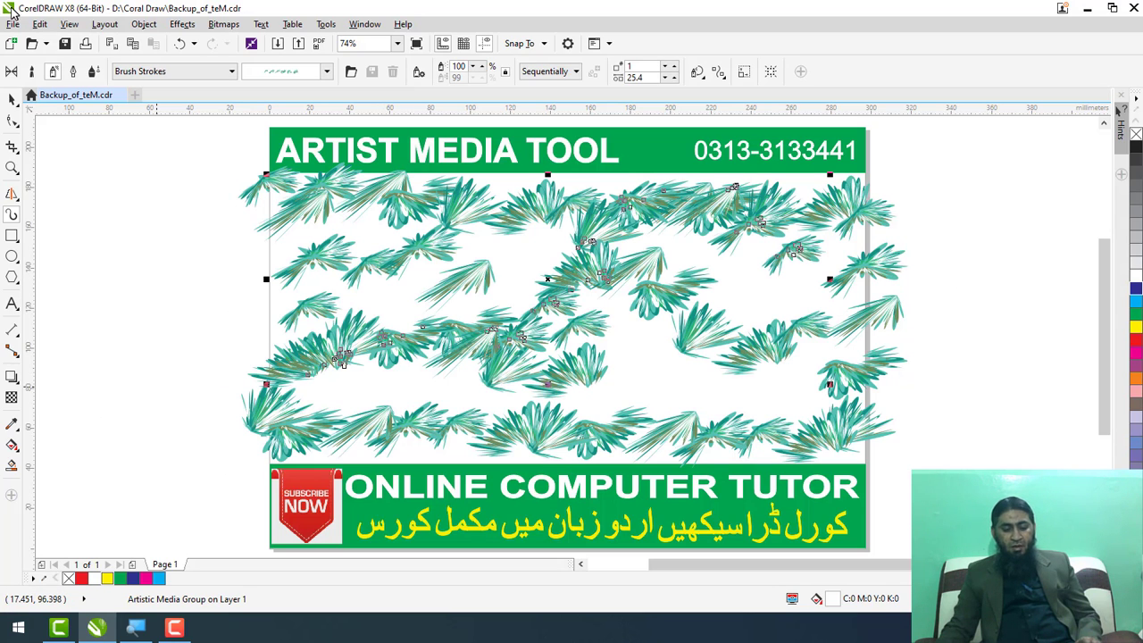